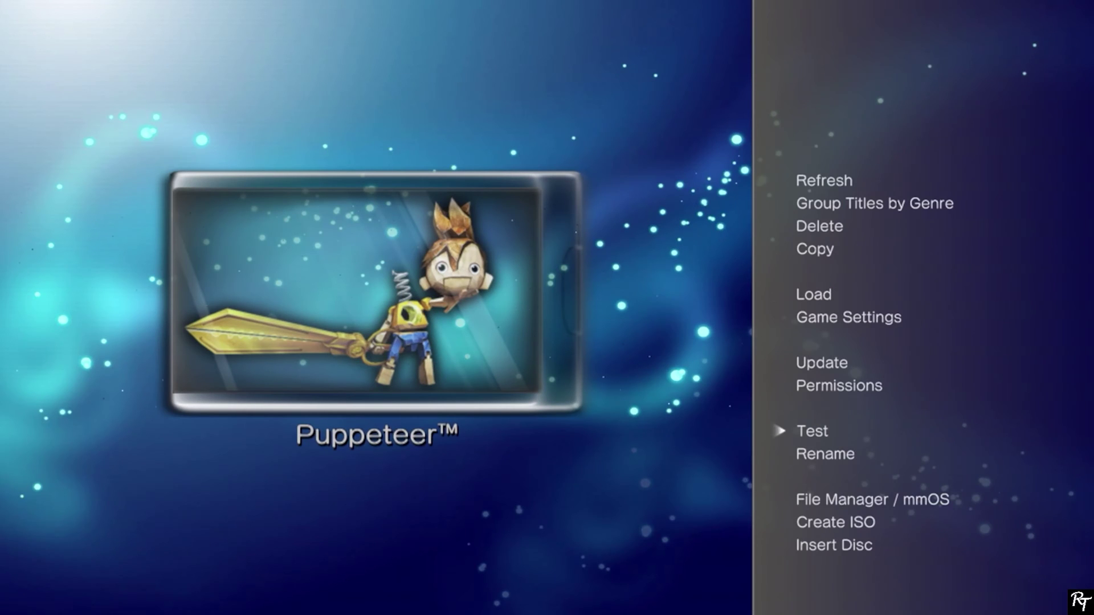
# Step: Start Puppeteer ISO creation, then select Yakuza Dead Soul and upload the Lollipop Chainsaw folder
pyautogui.press('Return')
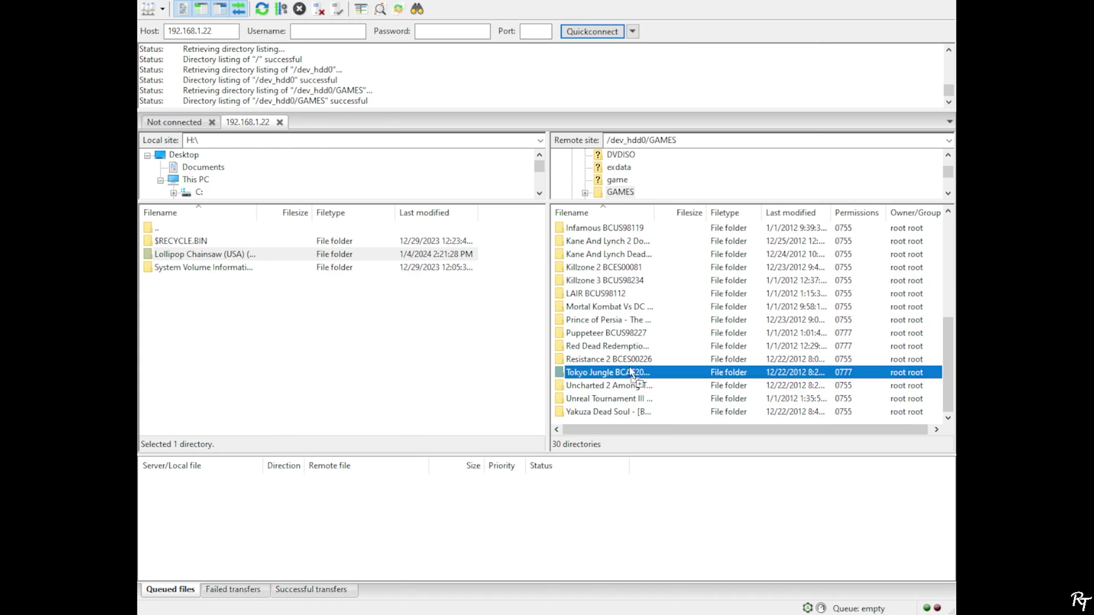
pyautogui.click(598, 411)
pyautogui.moveTo(598, 419); pyautogui.dragTo(596, 419)
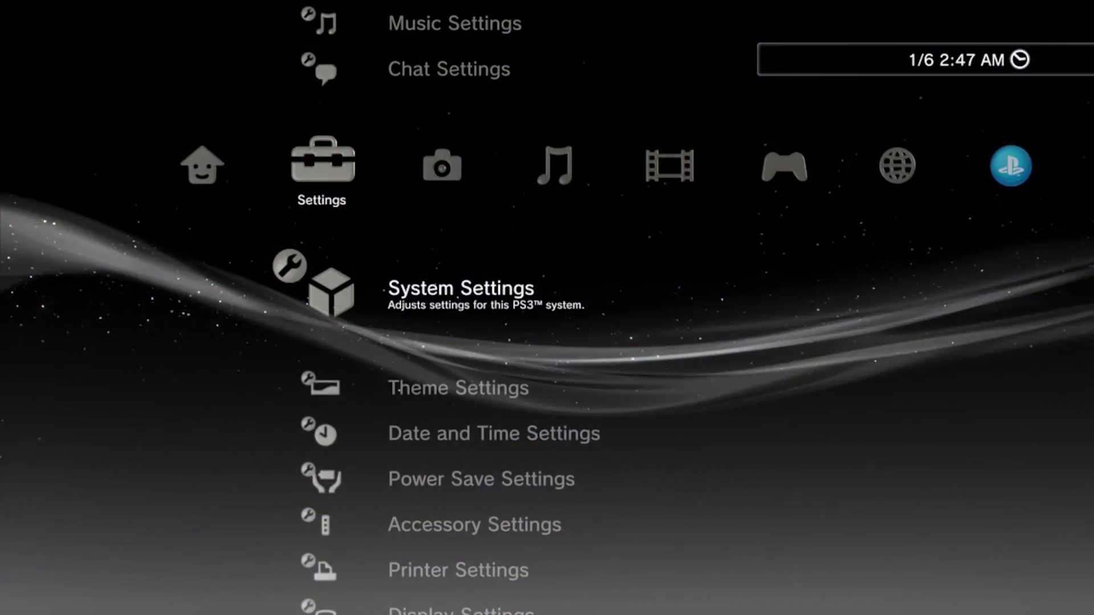
pyautogui.press('Return')
pyautogui.press('Down')
pyautogui.press('Down')
pyautogui.press('Down')
pyautogui.press('Down')
pyautogui.press('Down')
pyautogui.press('Down')
pyautogui.press('Down')
pyautogui.press('Down')
pyautogui.press('Down')
pyautogui.press('Down')
pyautogui.press('Down')
pyautogui.press('Down')
pyautogui.press('Down')
pyautogui.press('Down')
pyautogui.press('Down')
pyautogui.press('Down')
pyautogui.press('Down')
pyautogui.press('Down')
pyautogui.press('Down')
pyautogui.press('Down')
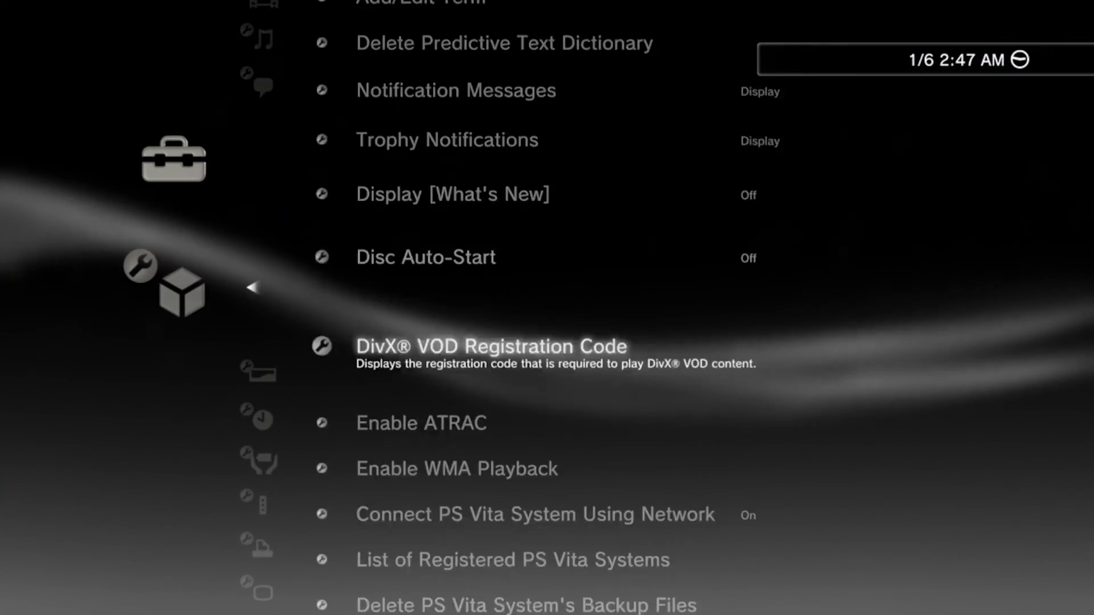
pyautogui.press('Up')
pyautogui.press('Return')
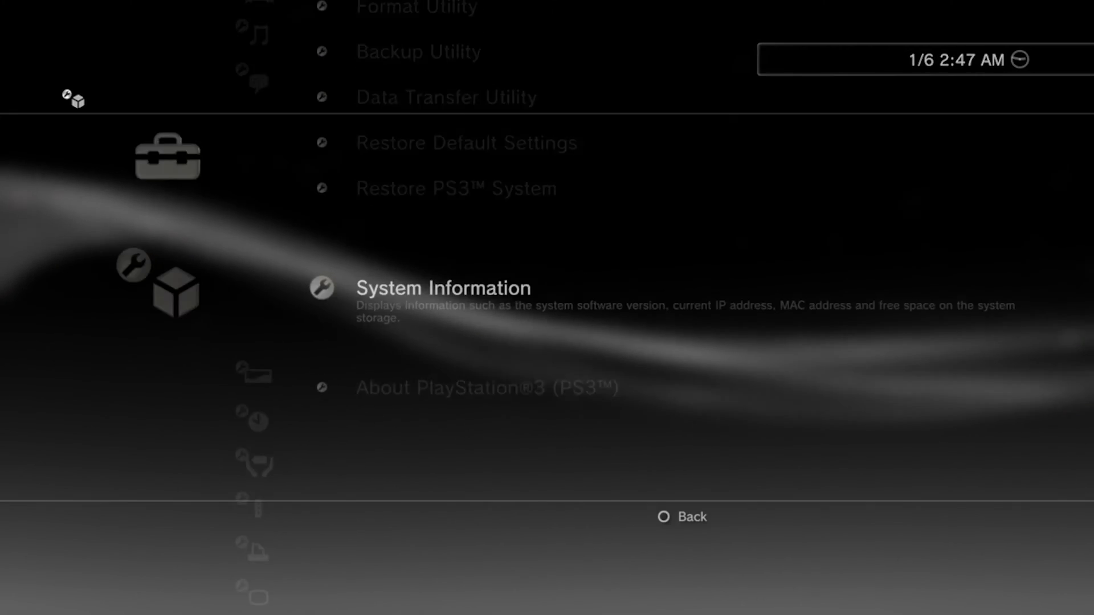
pyautogui.press('Escape')
pyautogui.press('Up')
pyautogui.press('Up')
pyautogui.press('Up')
pyautogui.press('Up')
pyautogui.press('Up')
pyautogui.press('Up')
pyautogui.press('Up')
pyautogui.press('Up')
pyautogui.press('Up')
pyautogui.press('Up')
pyautogui.press('Up')
pyautogui.press('Up')
pyautogui.press('Up')
pyautogui.press('Up')
pyautogui.press('Up')
pyautogui.press('Up')
pyautogui.press('Up')
pyautogui.press('Up')
pyautogui.press('Up')
pyautogui.press('Up')
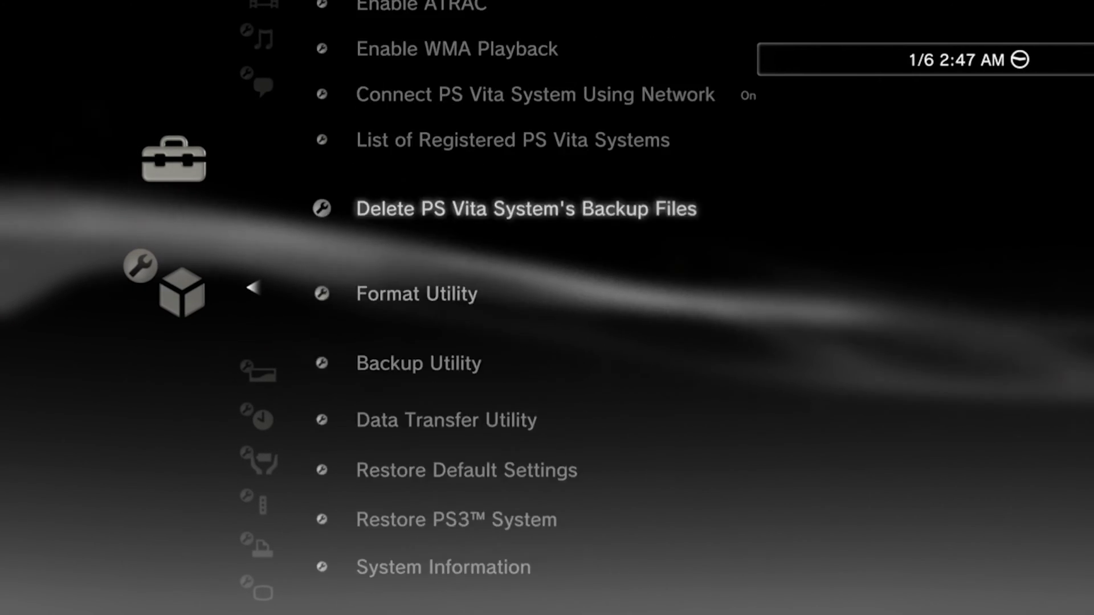
pyautogui.press('Up')
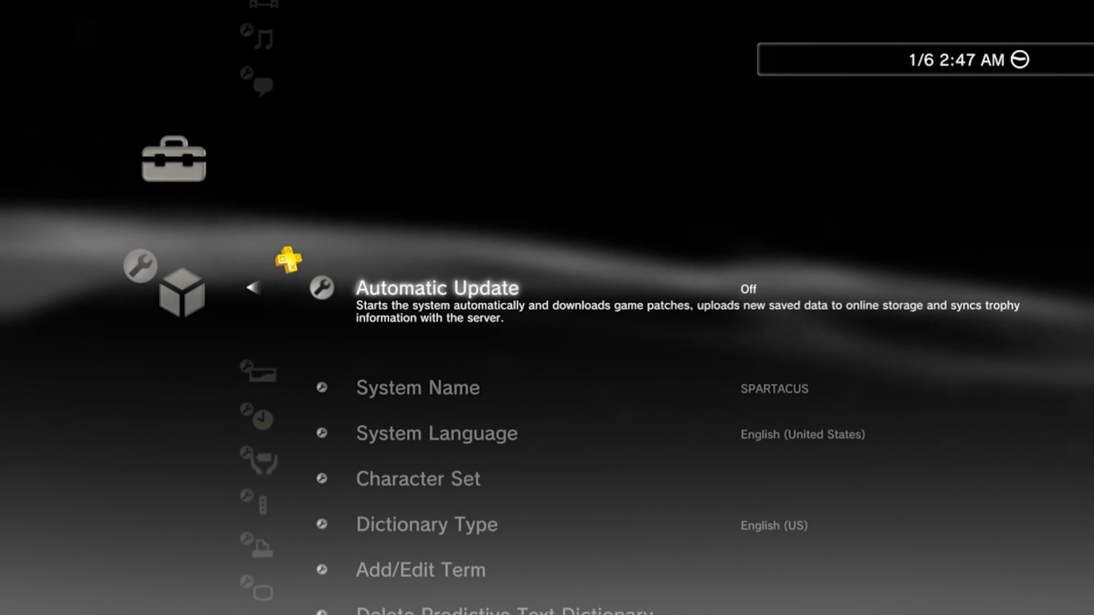
pyautogui.press('Return')
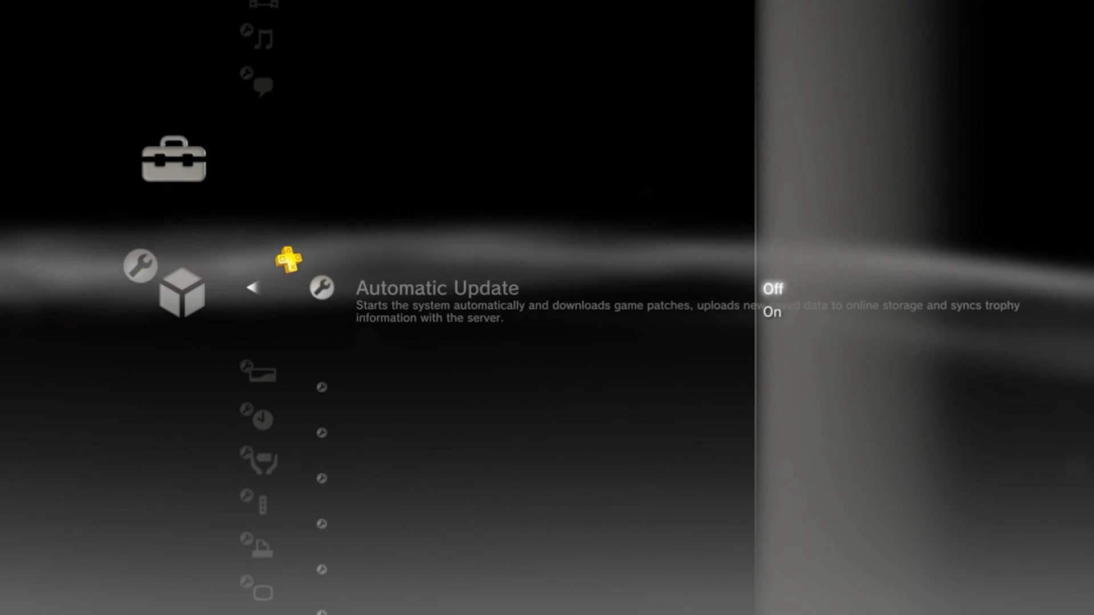
pyautogui.press('Return')
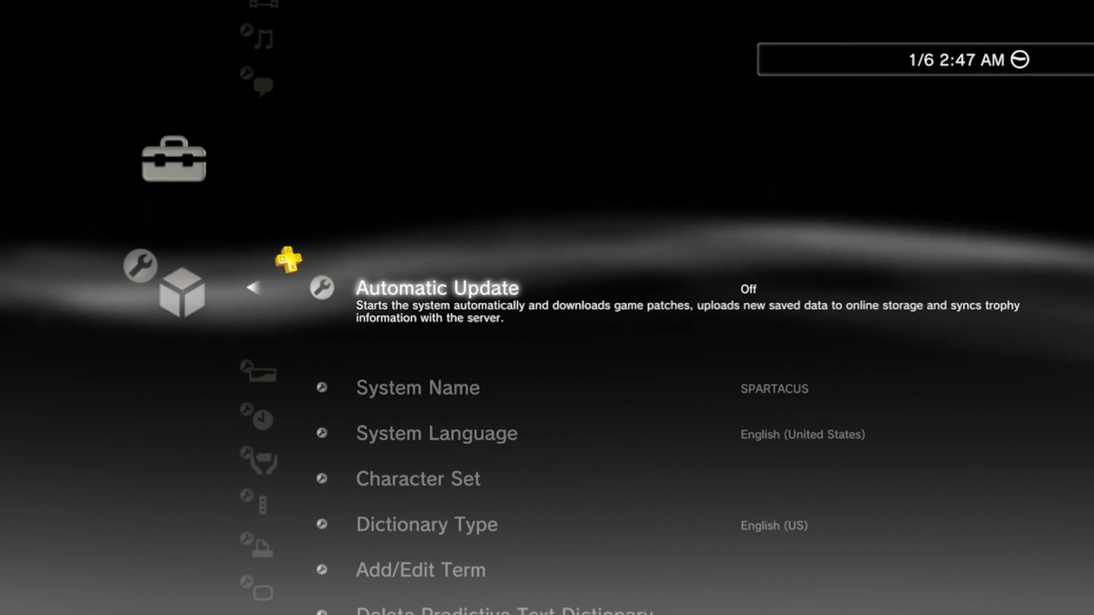
pyautogui.press('Escape')
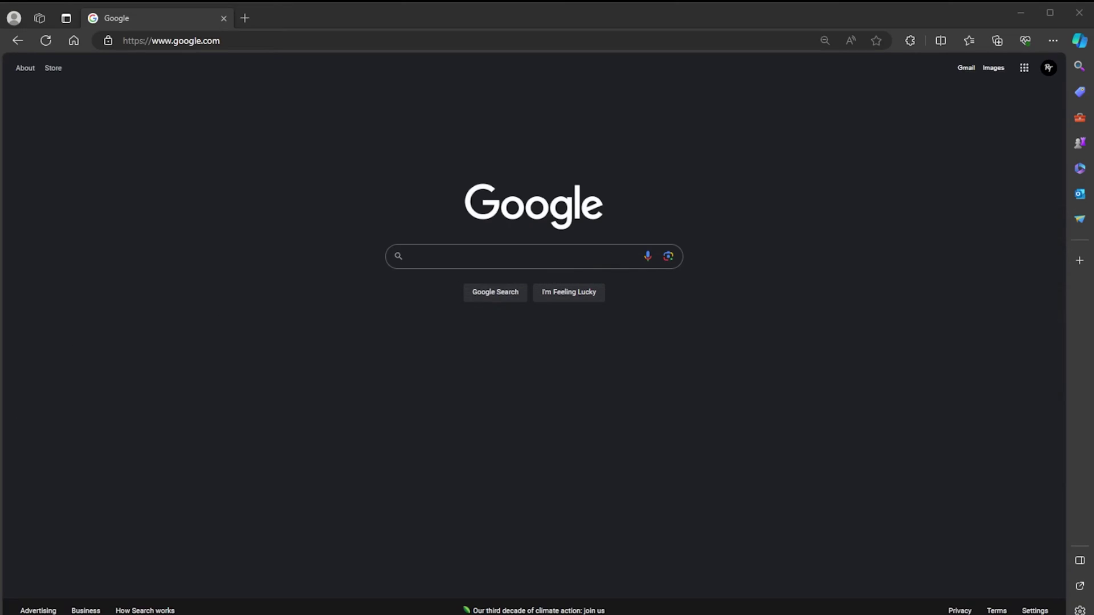
# Step: Load the pasted psx-place HFW 4.90.1 thread URL and follow its mega.nz download link
pyautogui.click(346, 40)
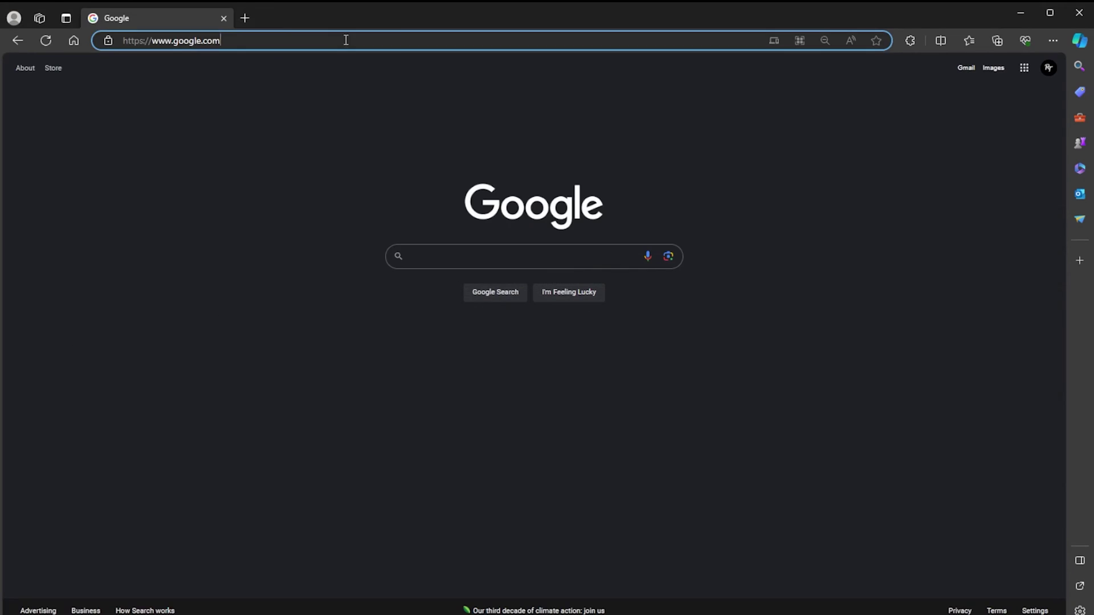
pyautogui.hotkey('ctrl', 'v')
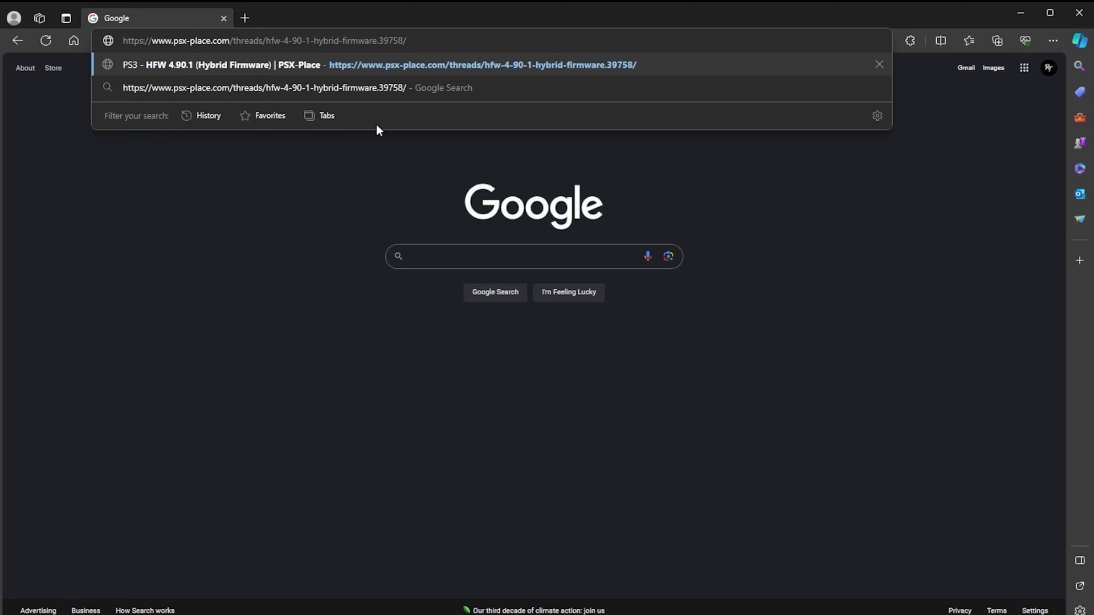
pyautogui.press('Return')
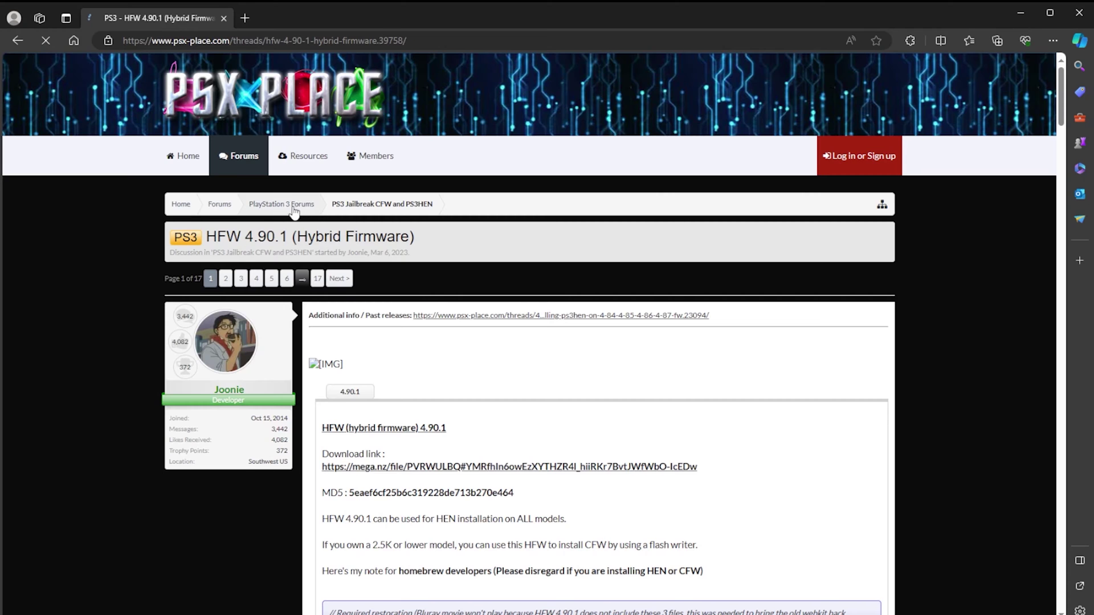
pyautogui.scroll(-3, 492, 302)
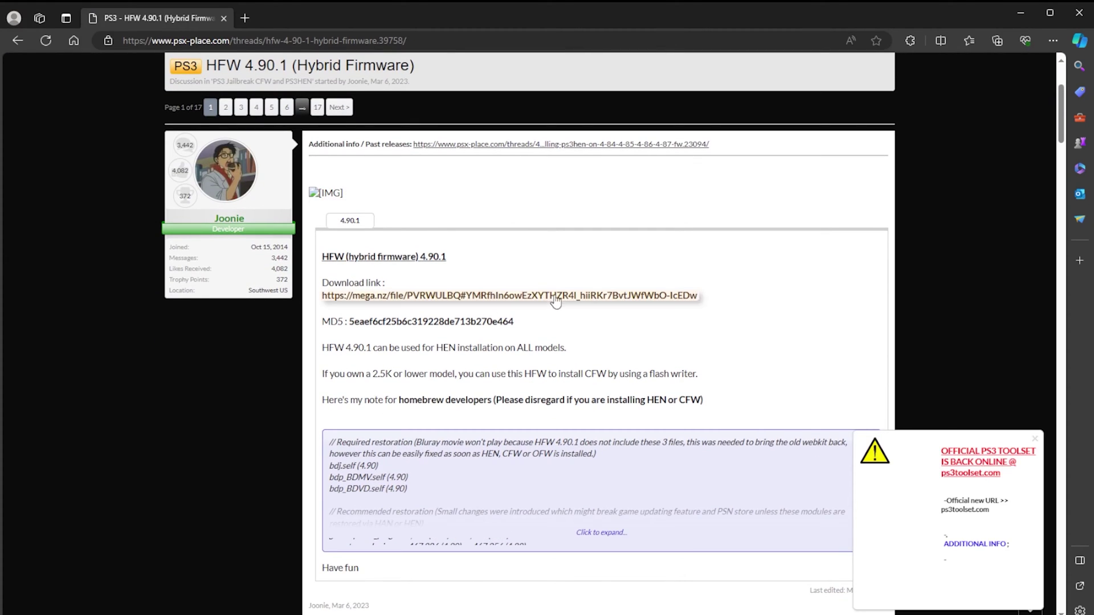
pyautogui.click(500, 298)
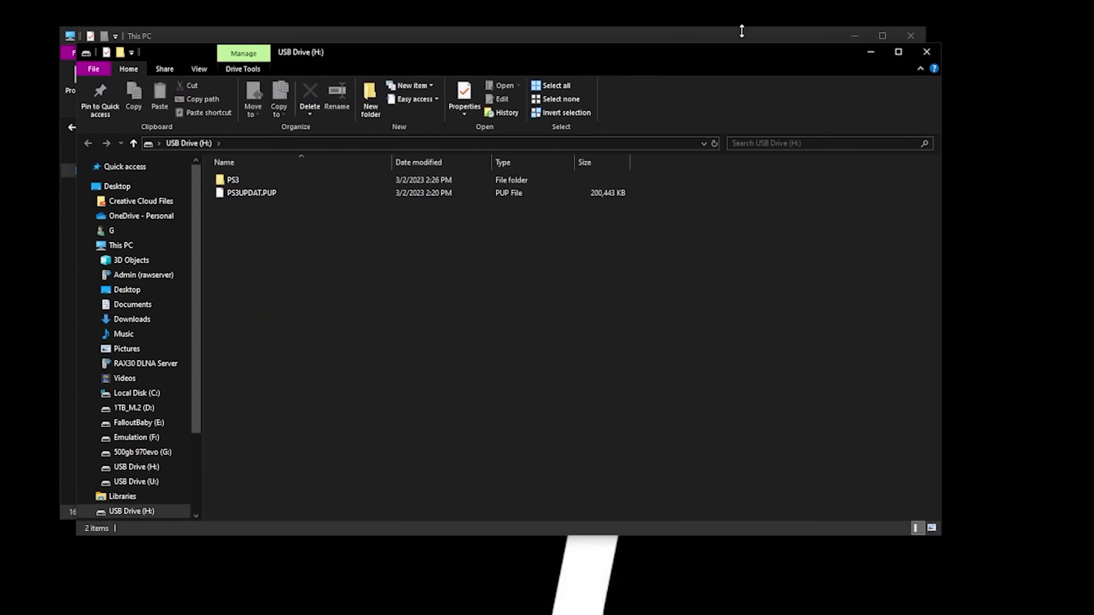
# Step: Close the USB Drive (H:) window and verify in its Properties that it is FAT32
pyautogui.click(927, 53)
pyautogui.click(437, 298)
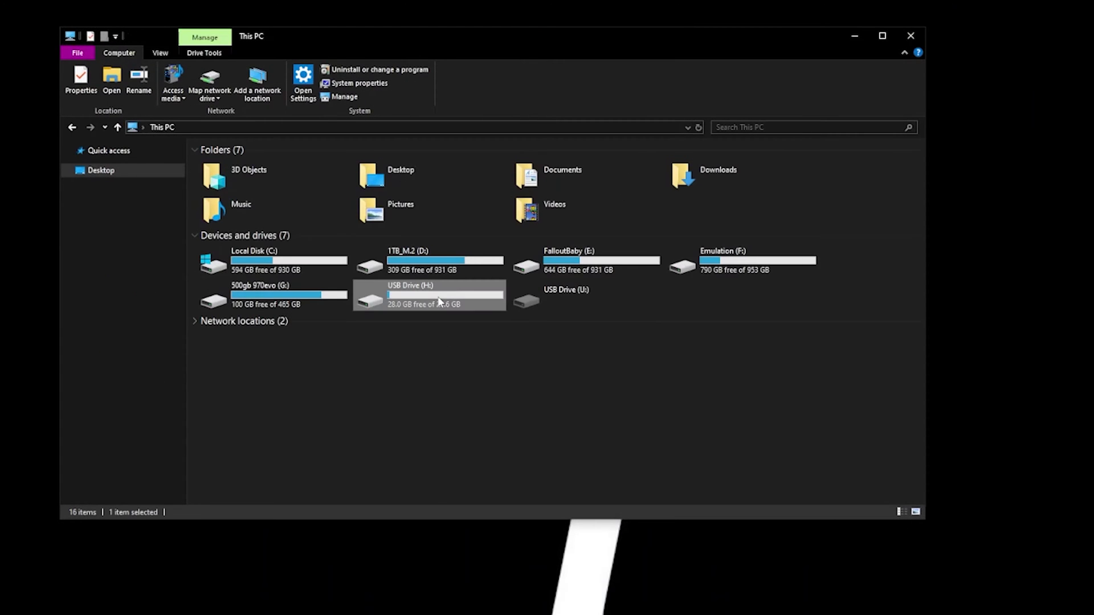
pyautogui.rightClick(439, 297)
pyautogui.click(297, 588)
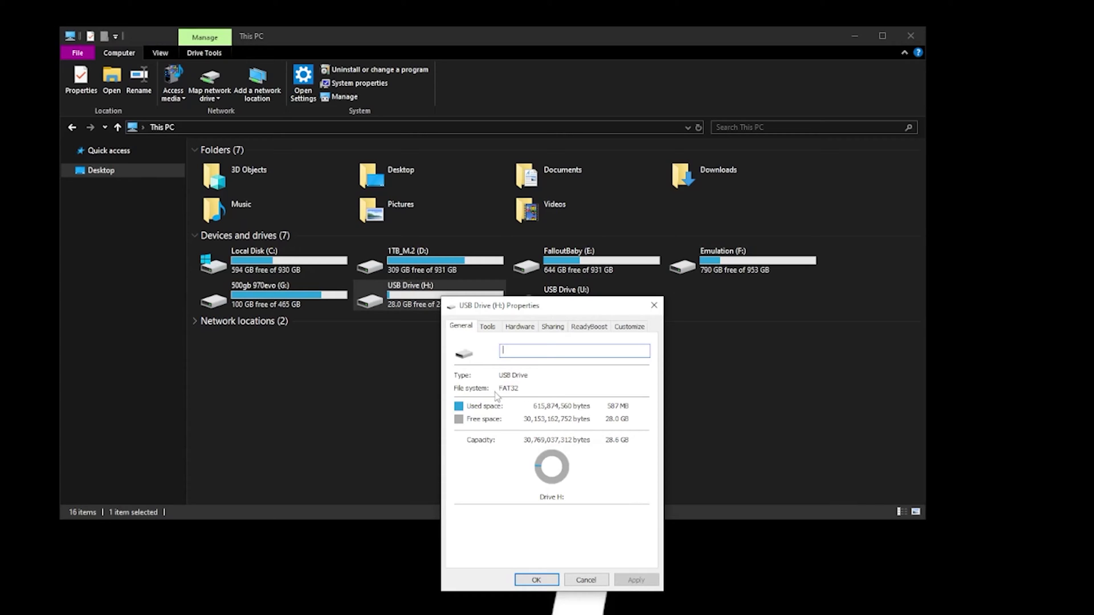
pyautogui.click(536, 579)
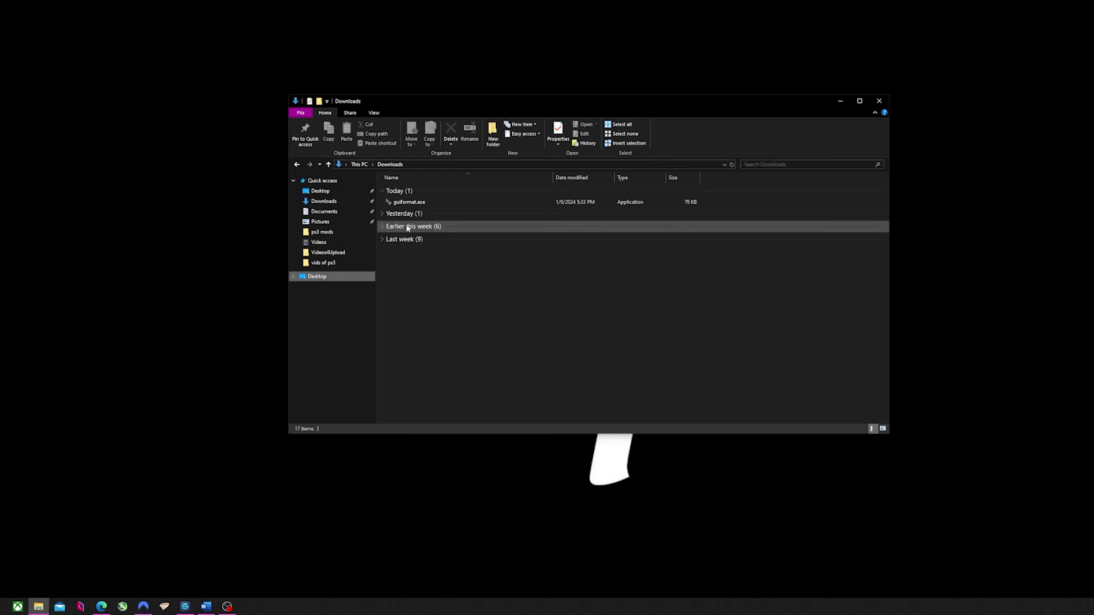
# Step: Launch the downloaded guiformat.exe from the Downloads folder
pyautogui.doubleClick(420, 202)
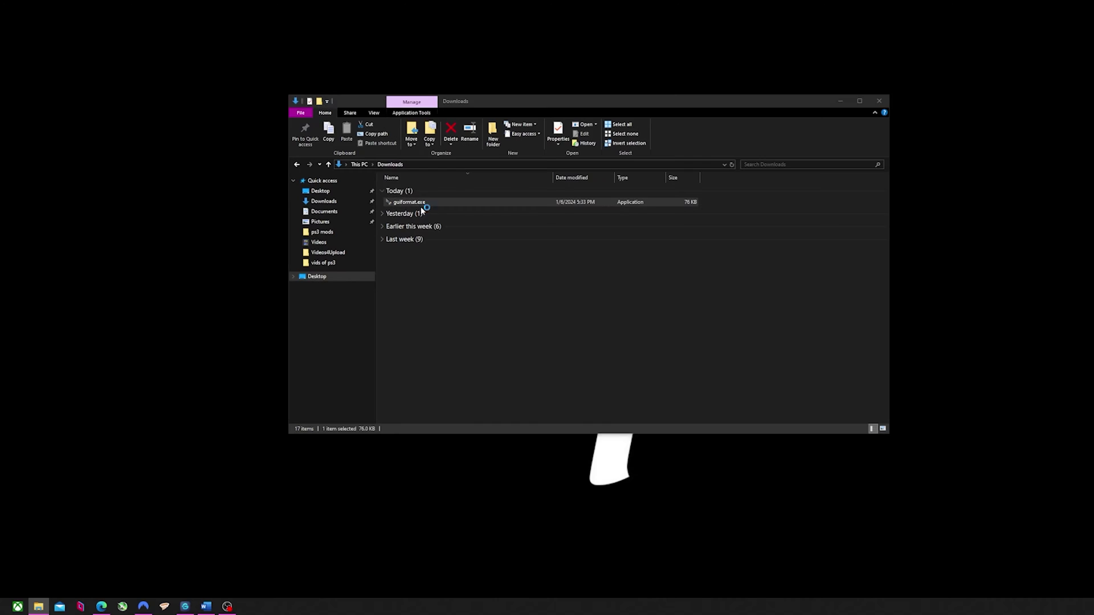
# Step: Format drive H: as FAT32, closing File Explorer after the failed-to-open-device error and retrying
pyautogui.click(441, 235)
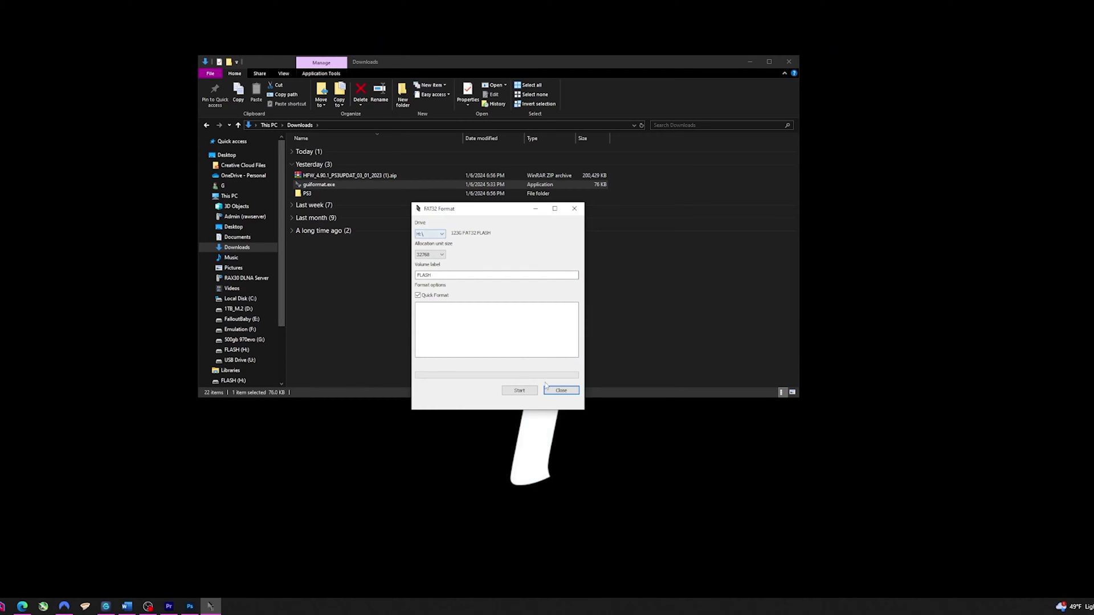
pyautogui.click(525, 392)
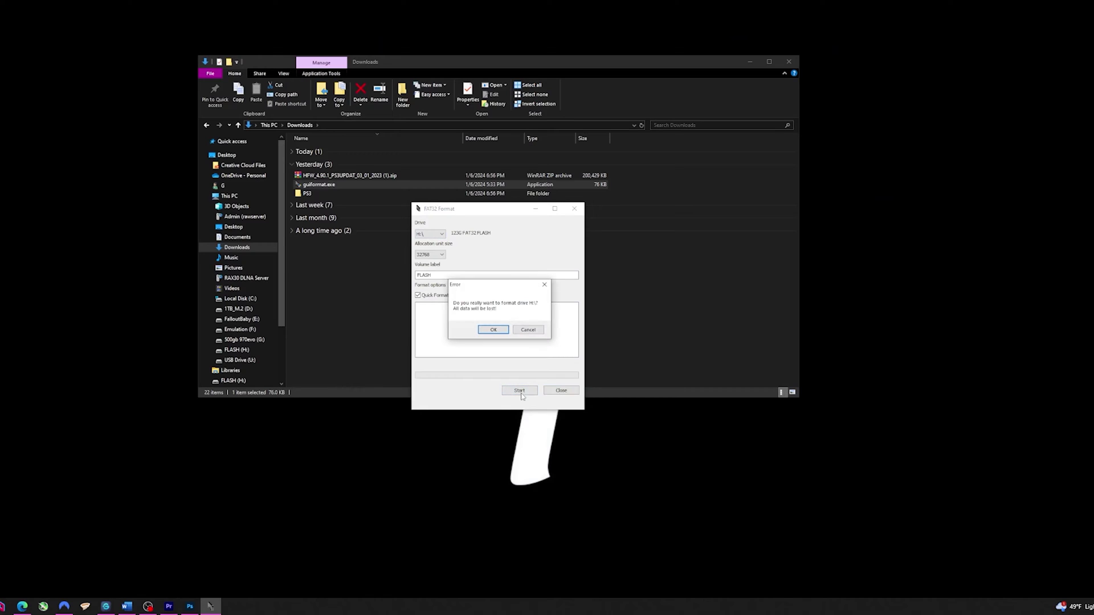
pyautogui.click(494, 330)
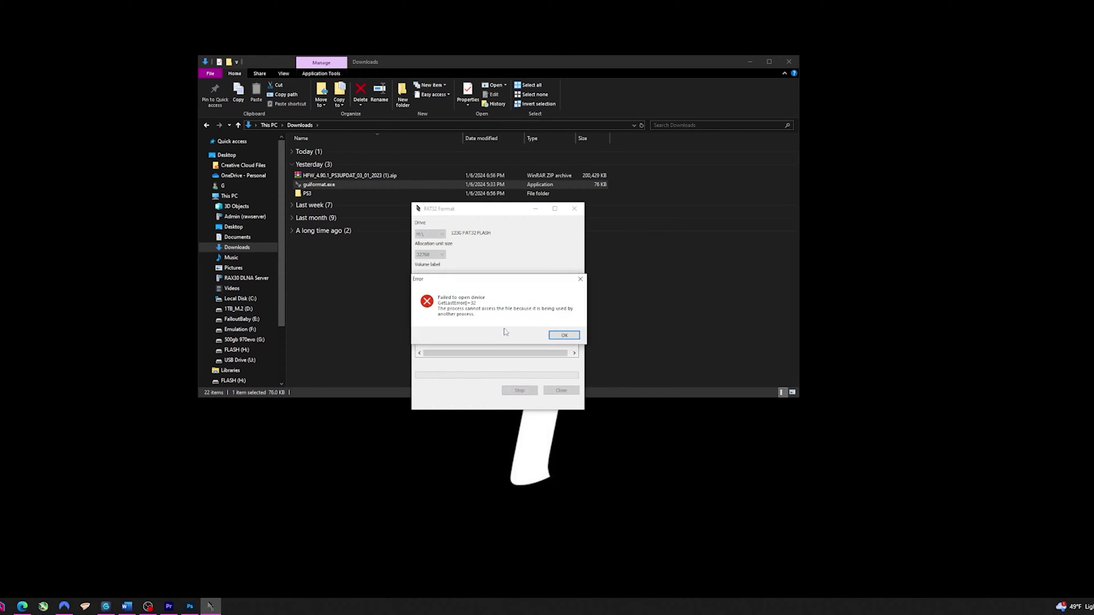
pyautogui.click(560, 336)
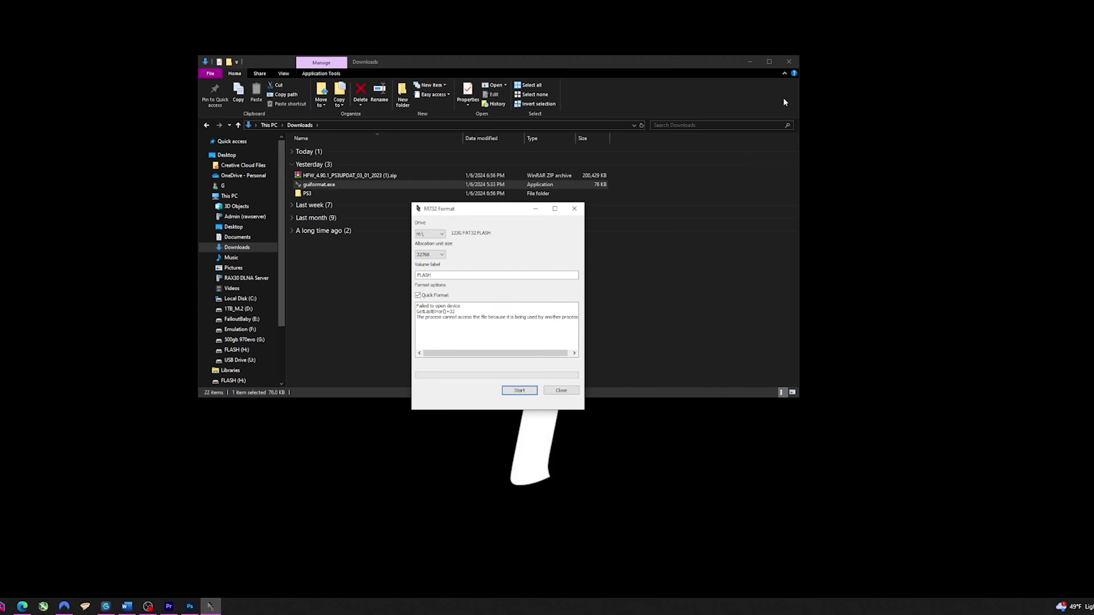
pyautogui.click(796, 64)
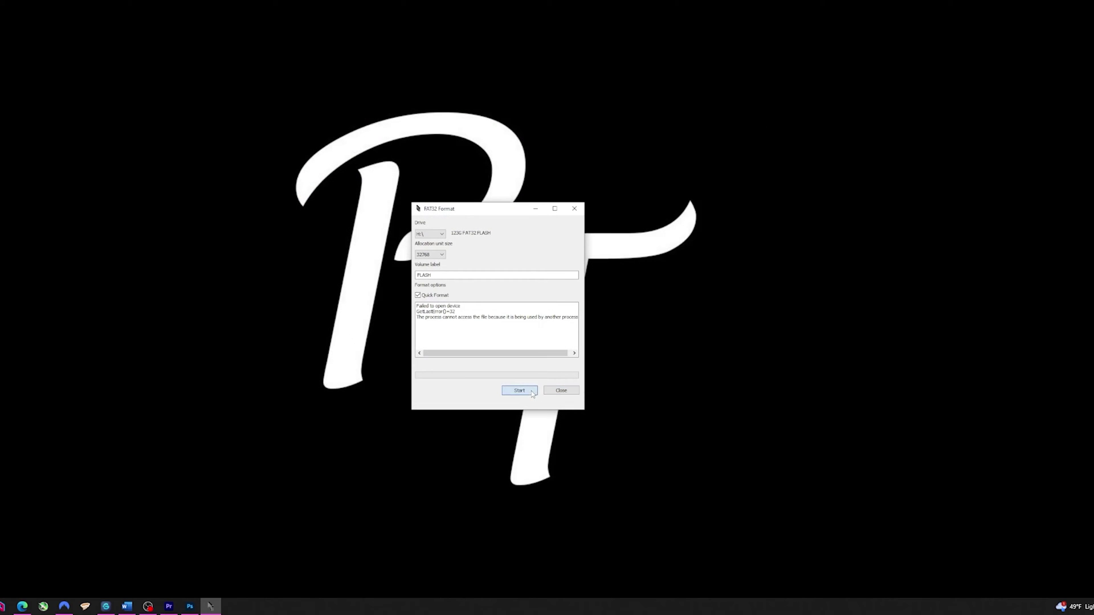
pyautogui.click(532, 393)
pyautogui.click(504, 329)
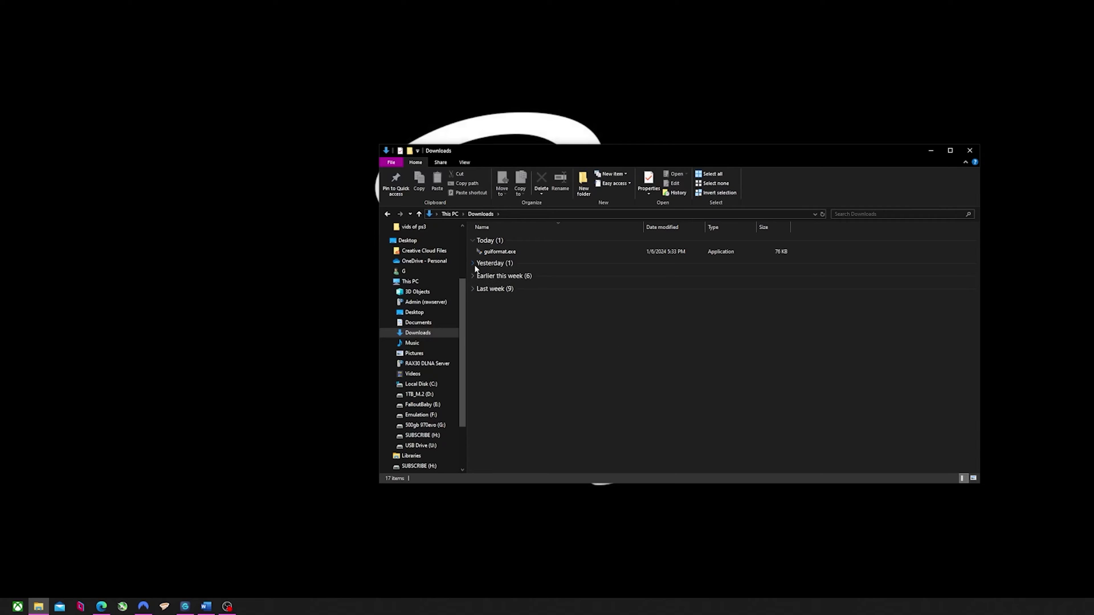
# Step: Extract the HFW 4.90.1 zip, cut its PS3 folder, and open the empty SUBSCRIBE (H:) drive
pyautogui.rightClick(501, 277)
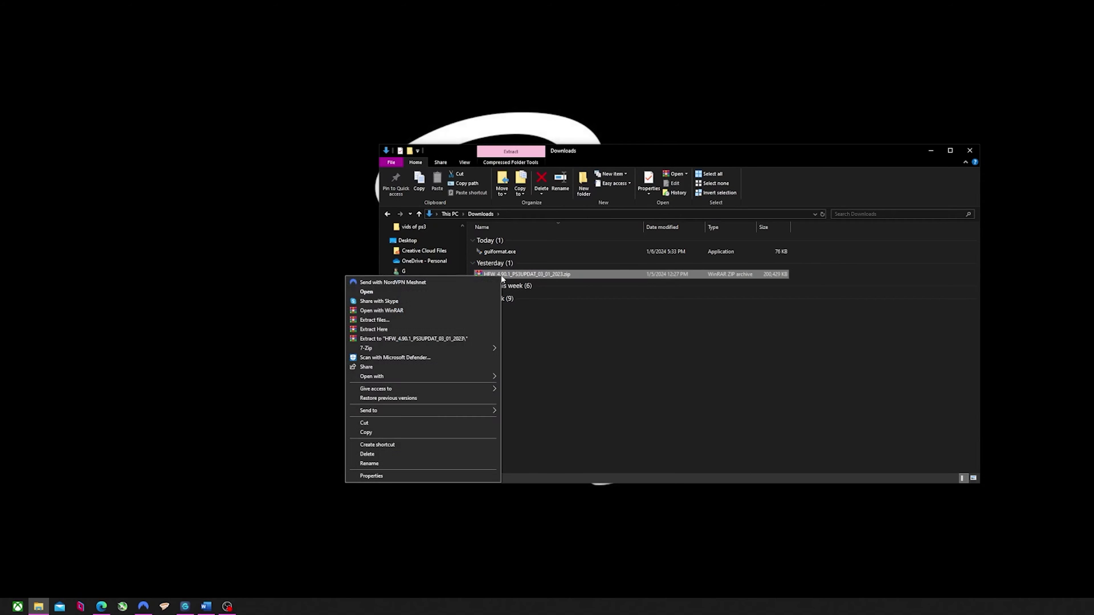
pyautogui.click(406, 329)
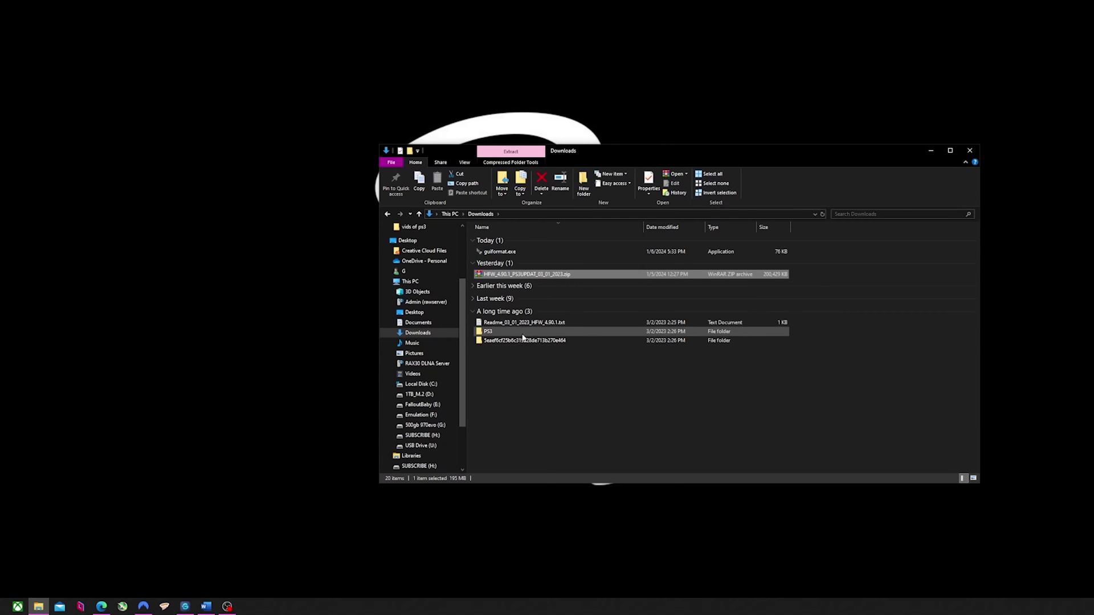
pyautogui.click(497, 332)
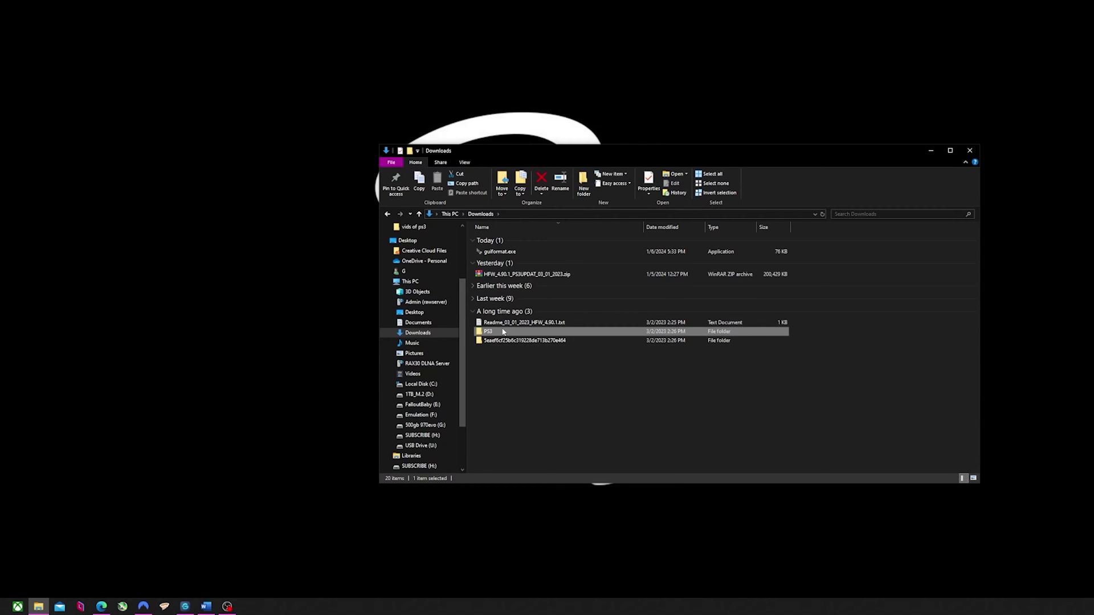
pyautogui.rightClick(498, 333)
pyautogui.click(413, 496)
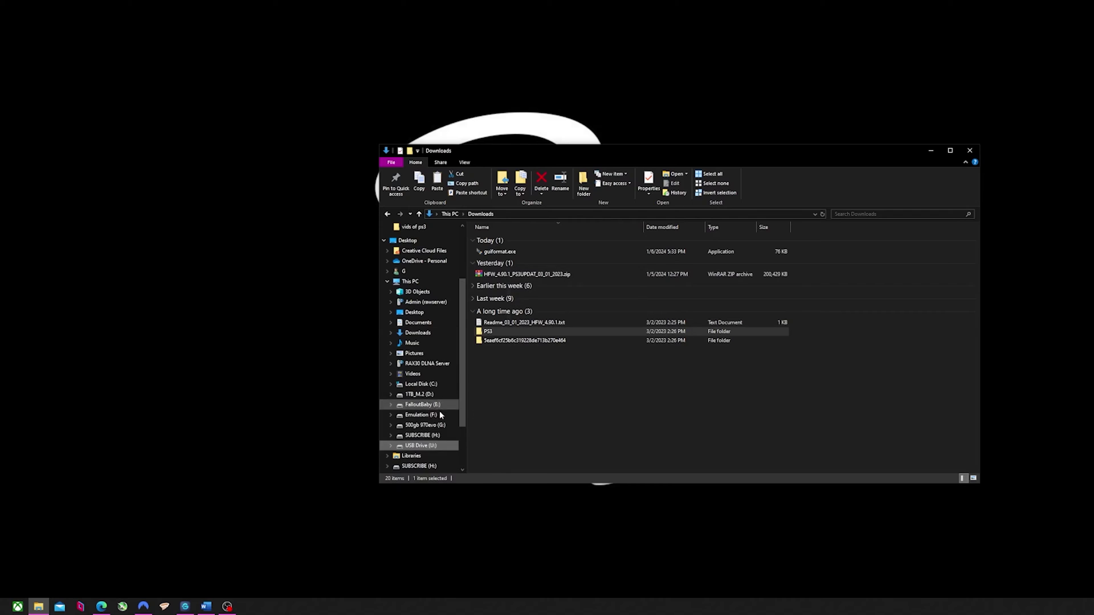
pyautogui.click(416, 436)
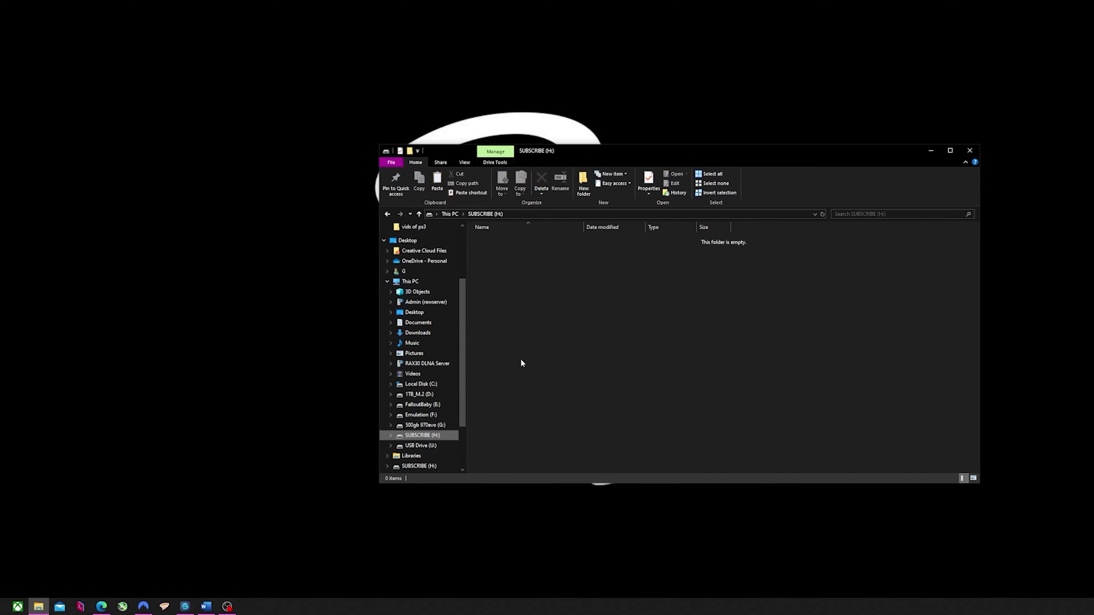
pyautogui.rightClick(523, 277)
# Step: Paste the PS3 folder onto H:, confirm the PS3 lists the USB Flash Disk, then highlight System Update
pyautogui.click(478, 337)
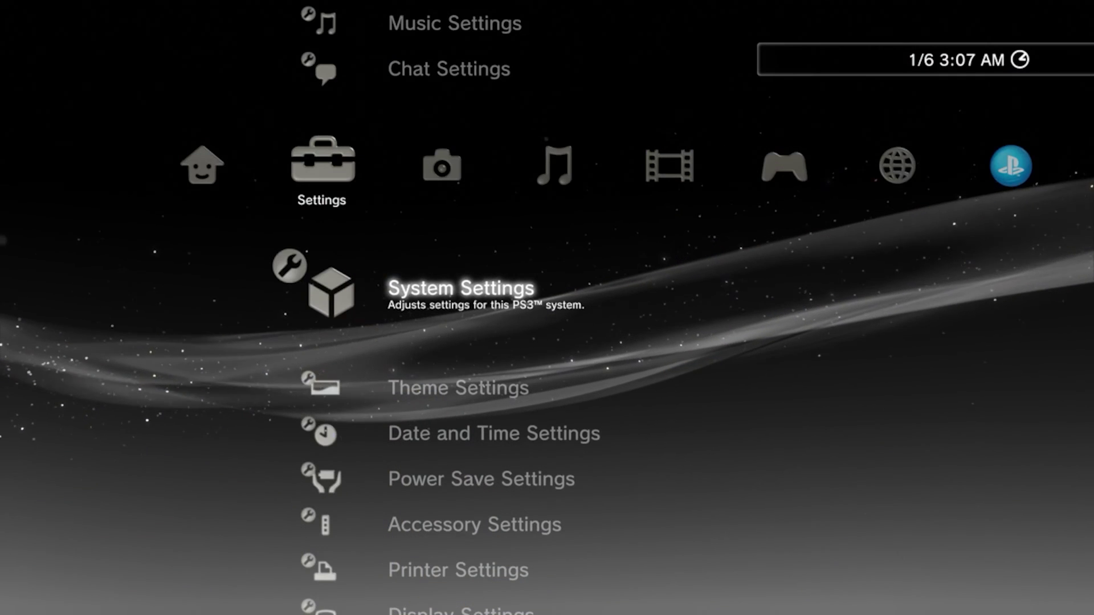
pyautogui.press('Right')
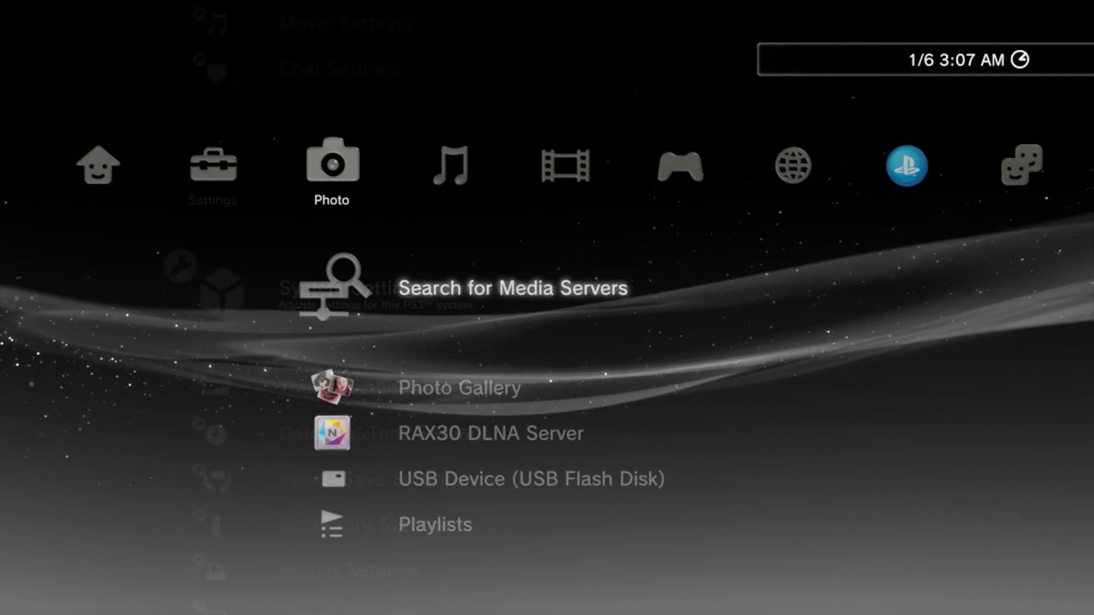
pyautogui.press('Down')
pyautogui.press('Down')
pyautogui.press('Down')
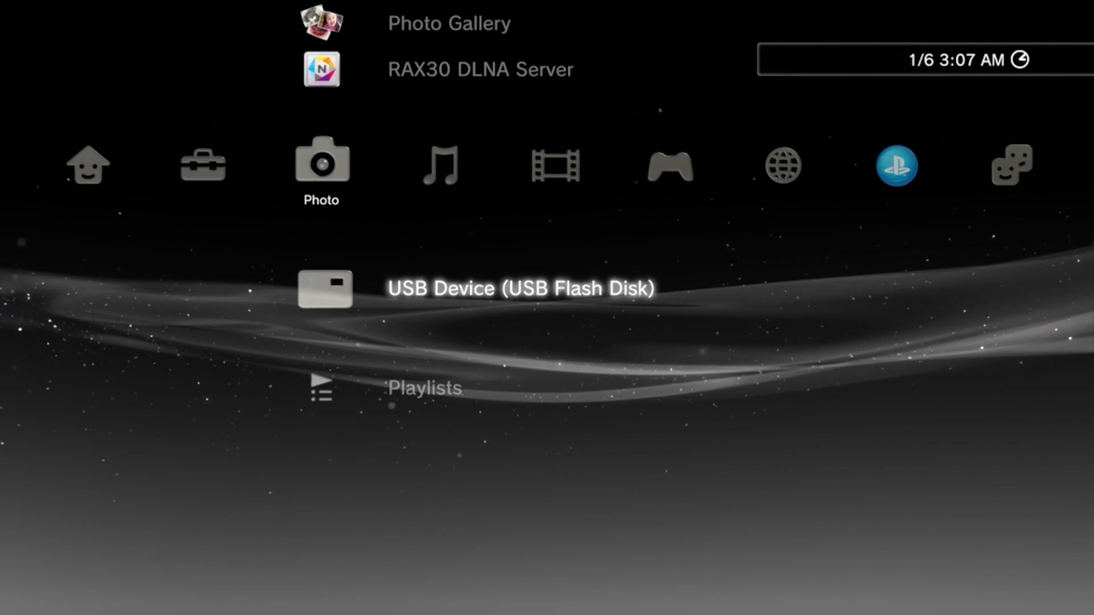
pyautogui.press('Left')
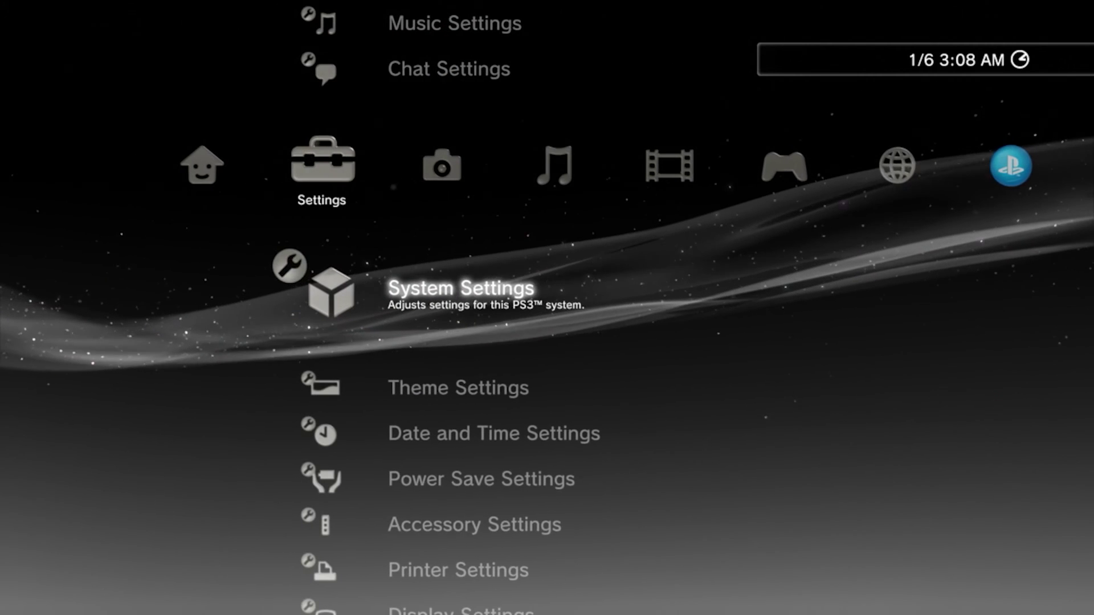
pyautogui.press('Up')
pyautogui.press('Up')
pyautogui.press('Up')
pyautogui.press('Up')
pyautogui.press('Up')
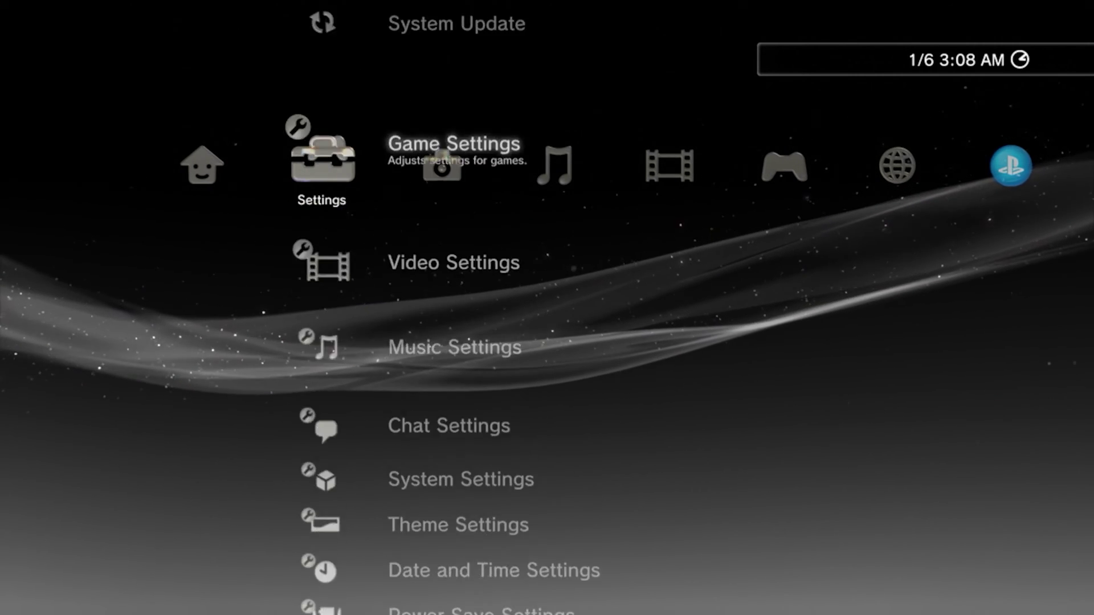
pyautogui.press('Return')
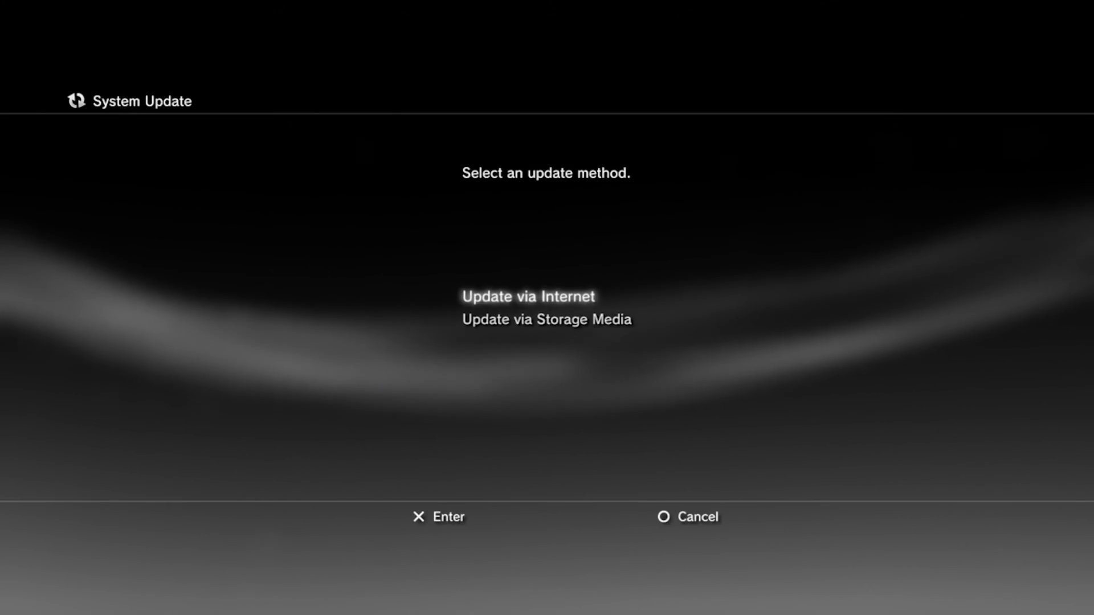
pyautogui.press('Down')
pyautogui.press('Return')
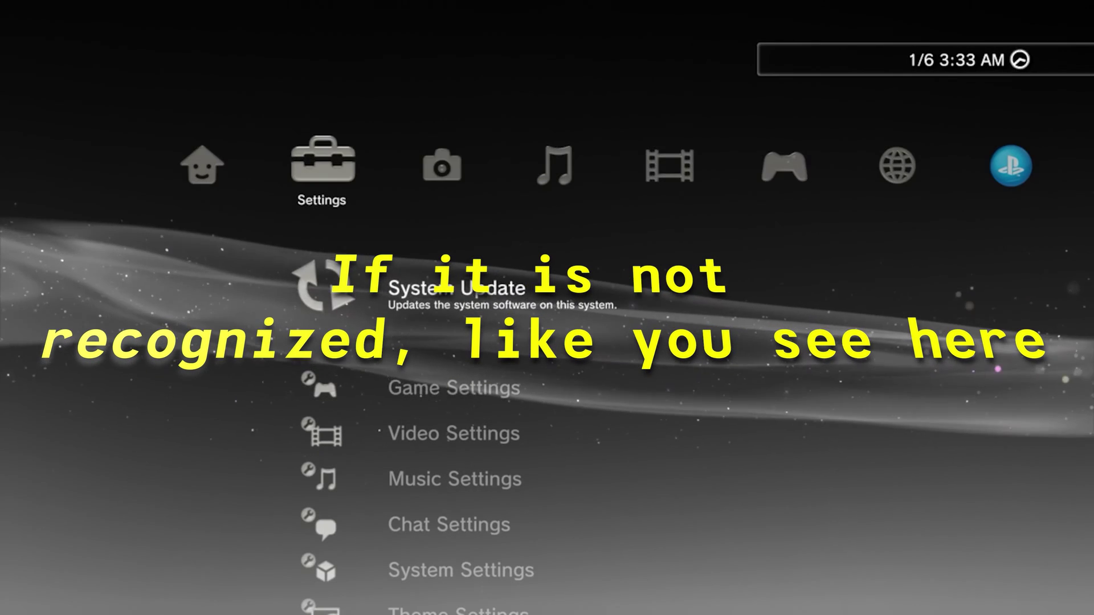
pyautogui.press('Return')
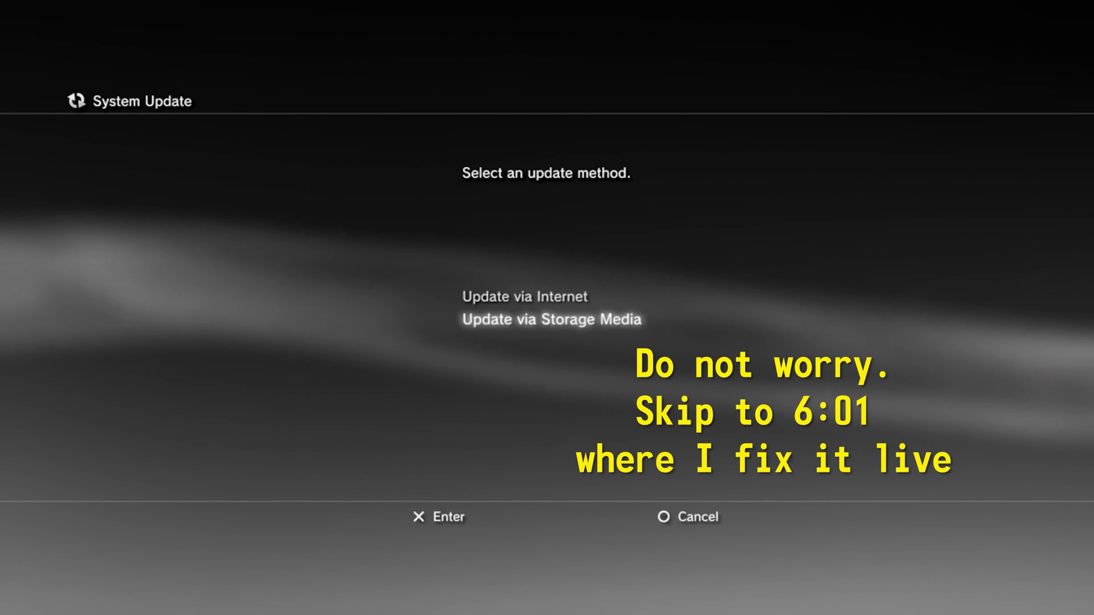
pyautogui.press('Return')
pyautogui.press('Escape')
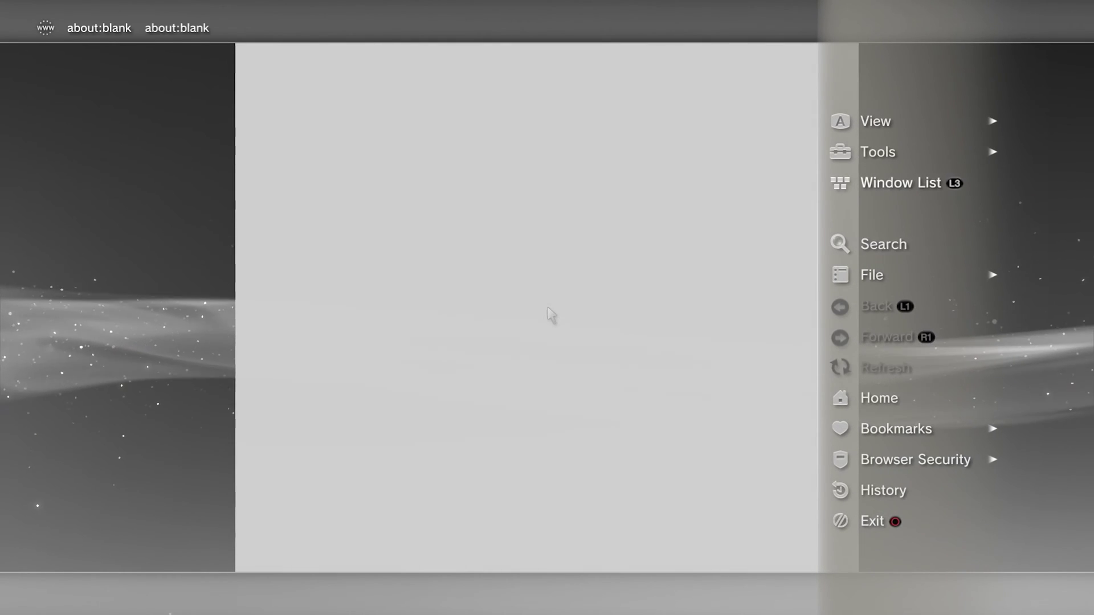
# Step: Set Tools > Confirm Browser Close to Off and highlight the Home Page setting
pyautogui.press('Down')
pyautogui.press('Right')
pyautogui.press('Down')
pyautogui.press('Down')
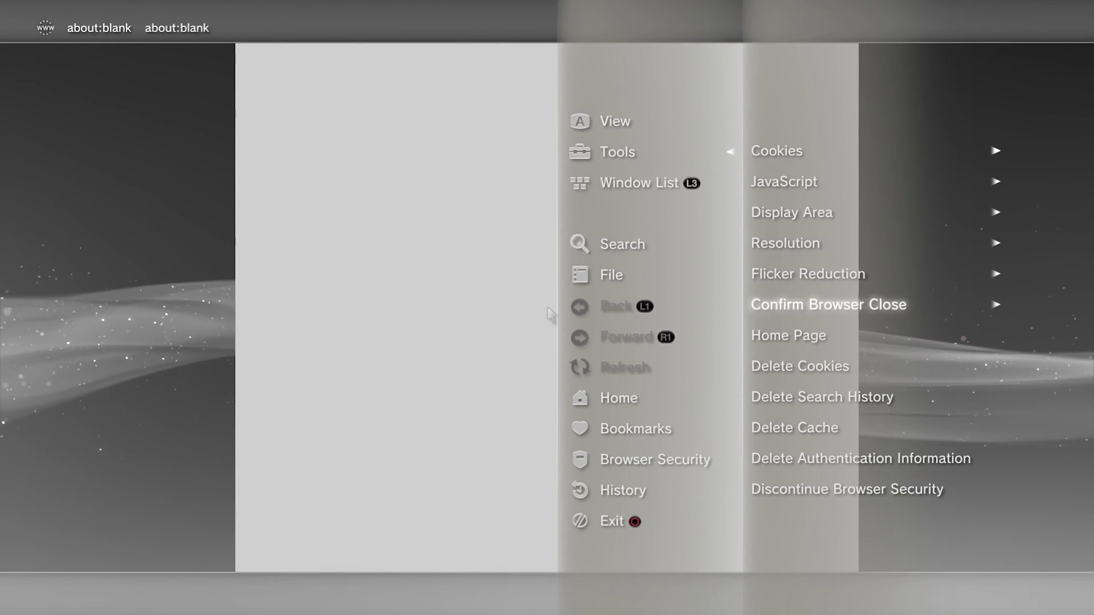
pyautogui.press('Right')
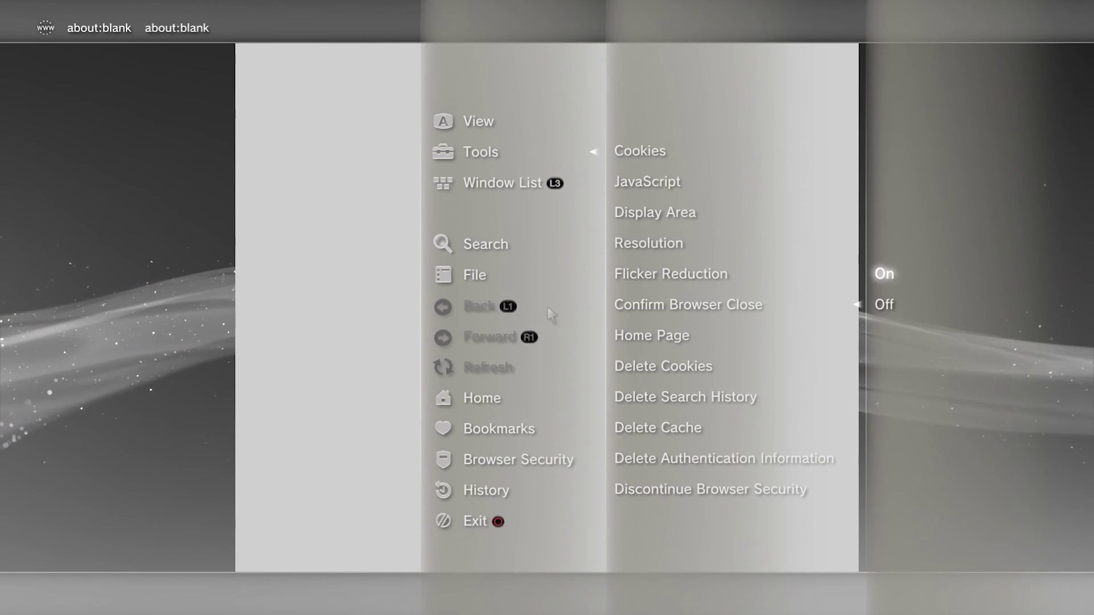
pyautogui.press('Left')
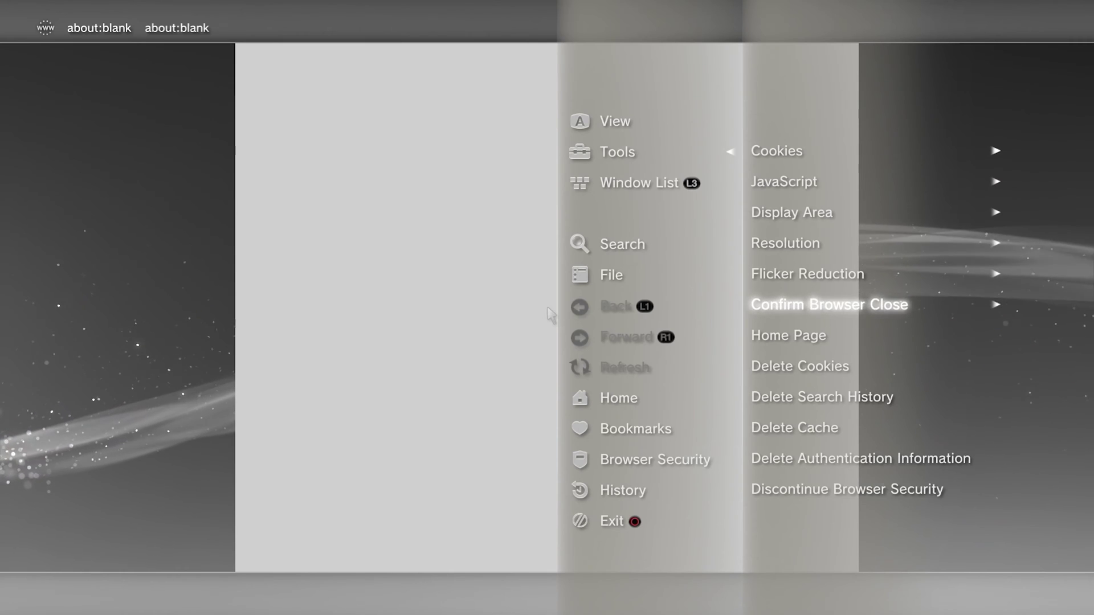
pyautogui.press('Left')
pyautogui.press('Right')
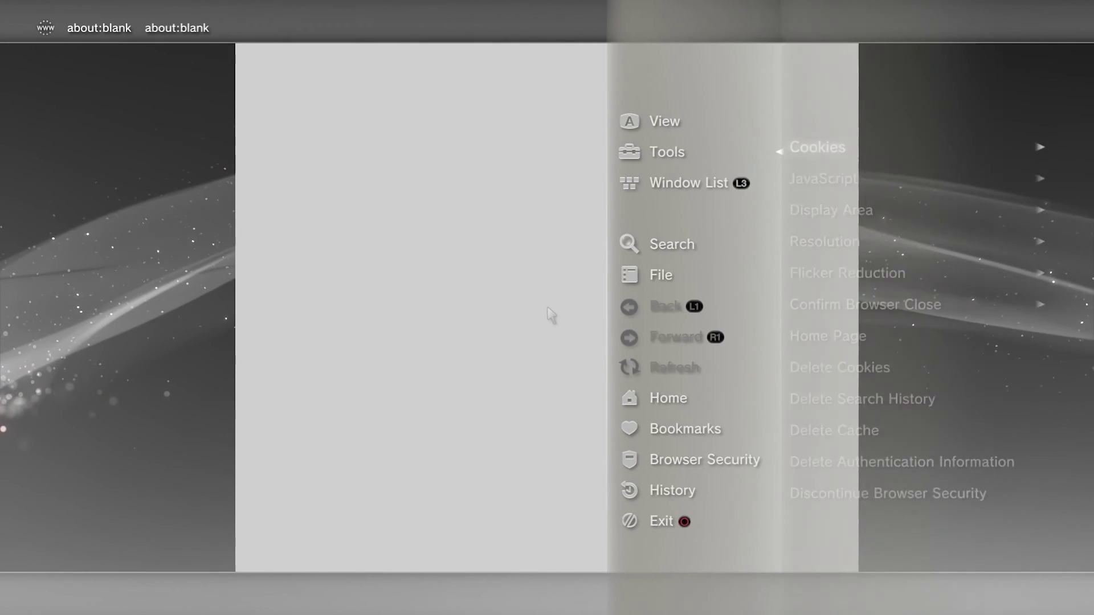
pyautogui.press('Down')
pyautogui.press('Down')
pyautogui.press('Down')
pyautogui.press('Down')
pyautogui.press('Down')
pyautogui.press('Down')
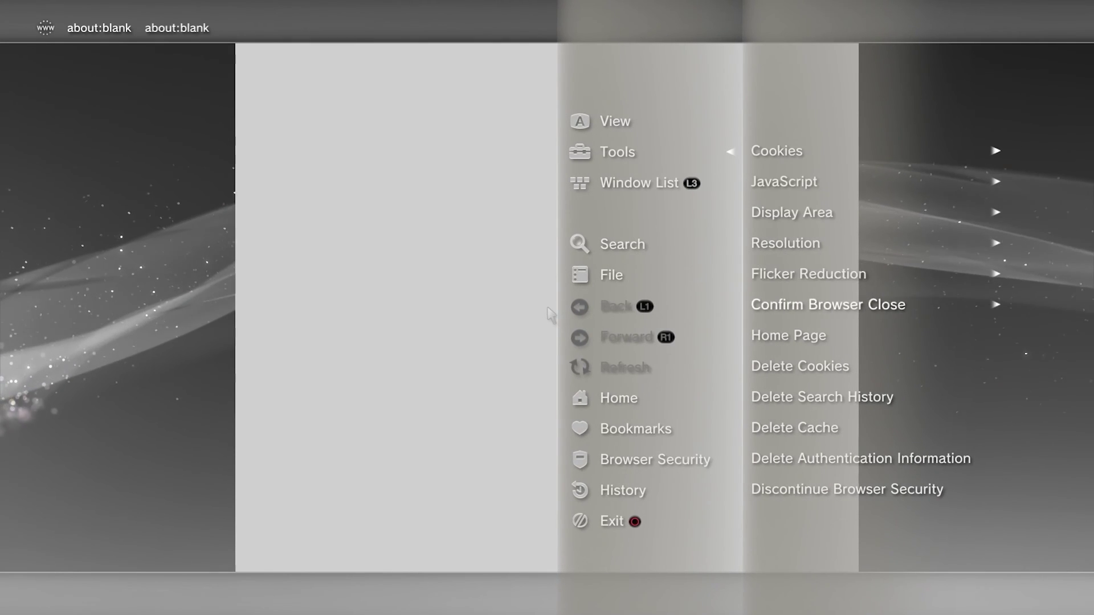
# Step: Empty the home page Address field, choose Use Blank Page, and close the Home Page dialog
pyautogui.press('Return')
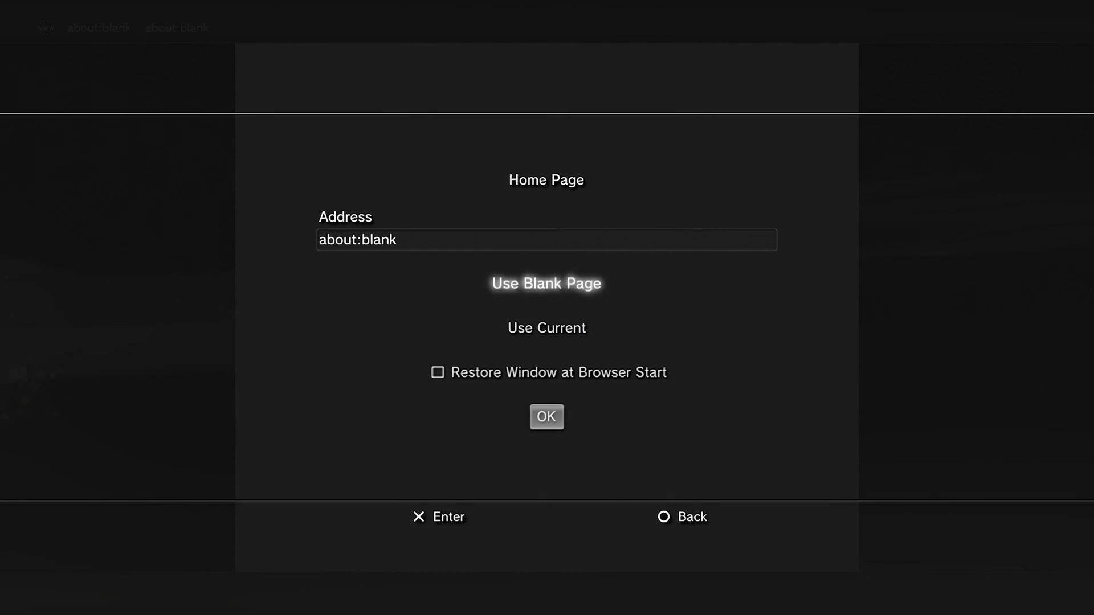
pyautogui.press('Down')
pyautogui.press('Down')
pyautogui.press('Up')
pyautogui.press('Up')
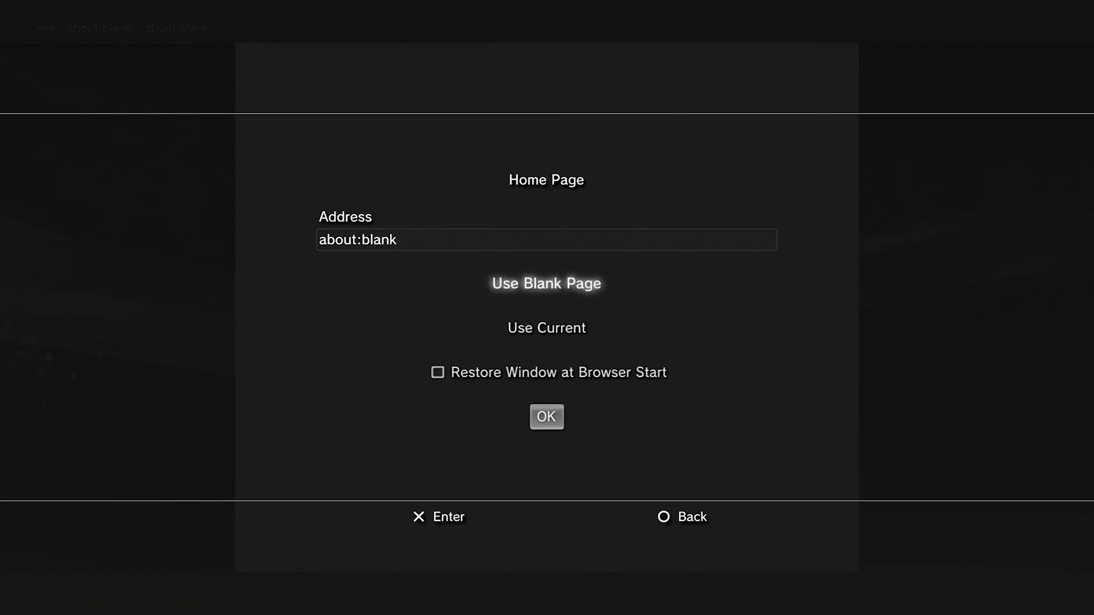
pyautogui.press('Up')
pyautogui.press('Return')
pyautogui.press('BackSpace')
pyautogui.press('BackSpace')
pyautogui.press('BackSpace')
pyautogui.press('BackSpace')
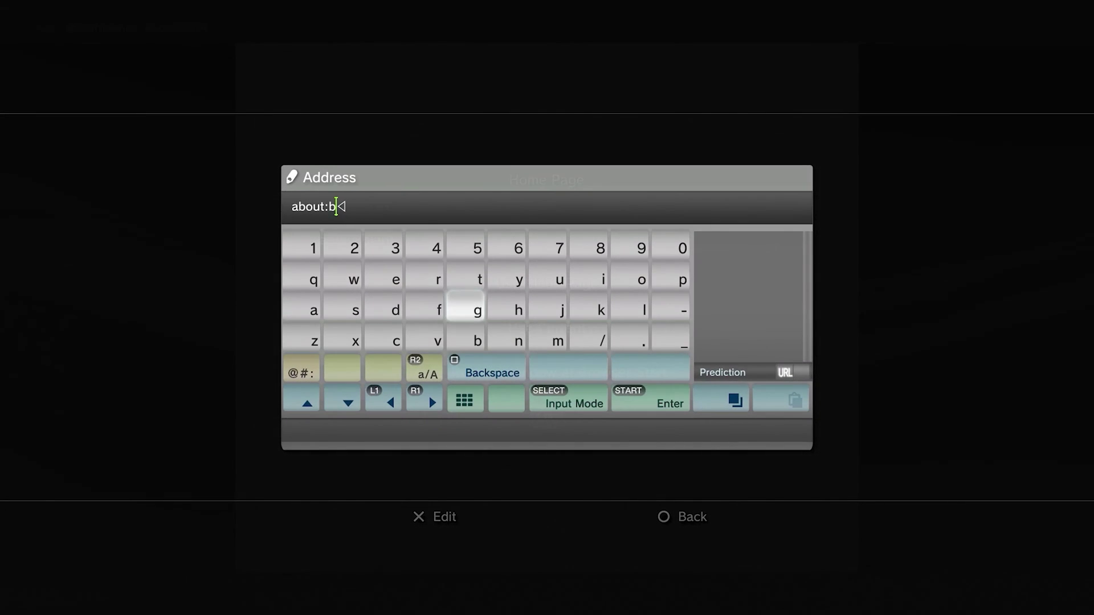
pyautogui.press('Return')
pyautogui.press('Down')
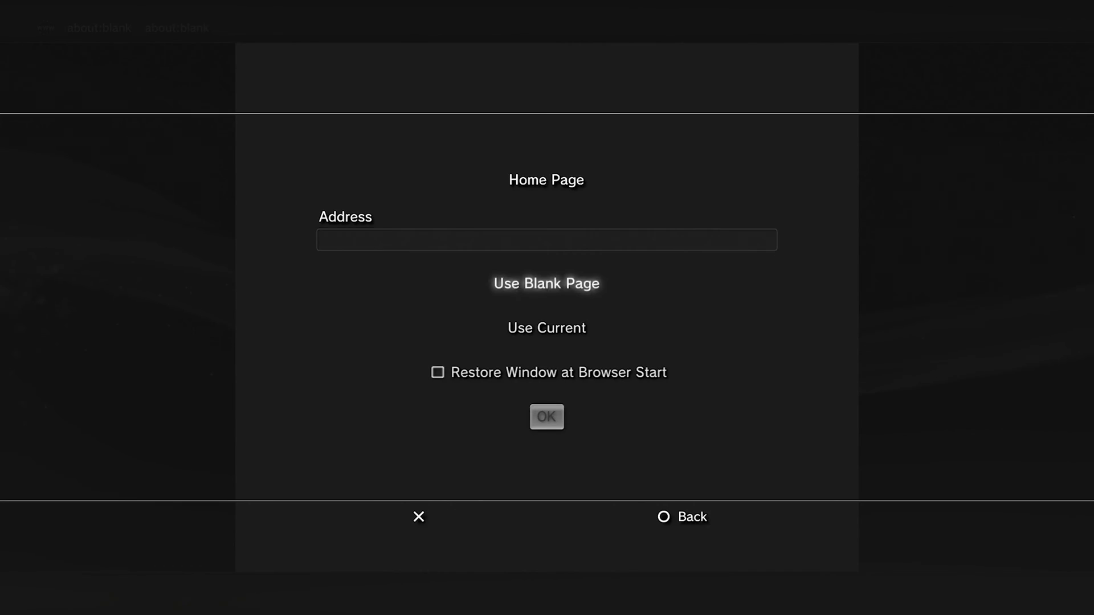
pyautogui.press('Down')
pyautogui.press('Down')
pyautogui.press('Escape')
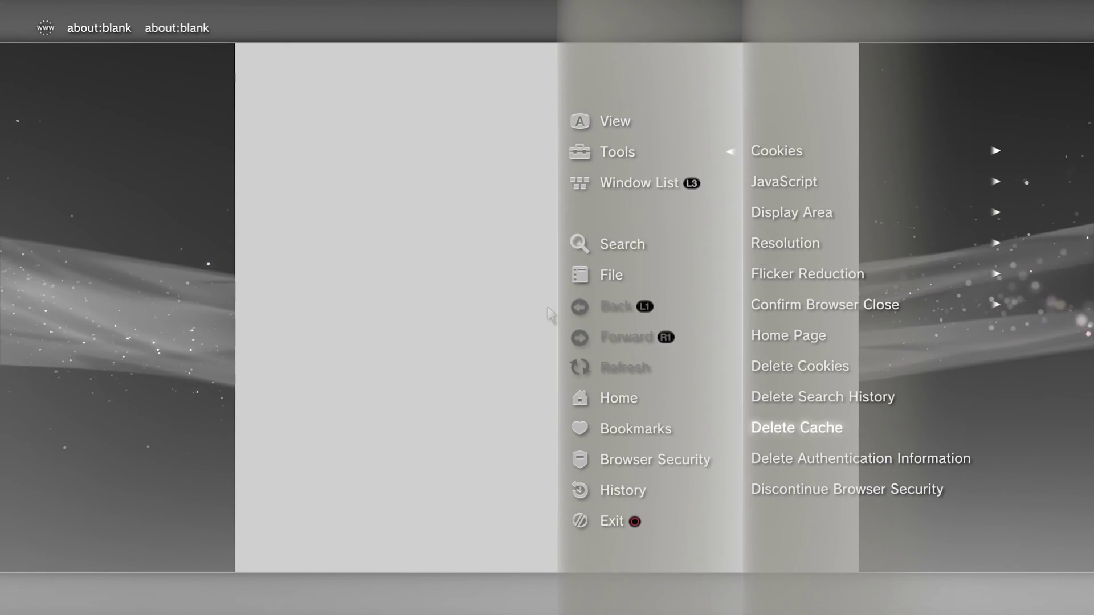
# Step: Delete the cache and authentication information, relaunch the Internet Browser, and bring up address entry
pyautogui.press('Down')
pyautogui.press('Return')
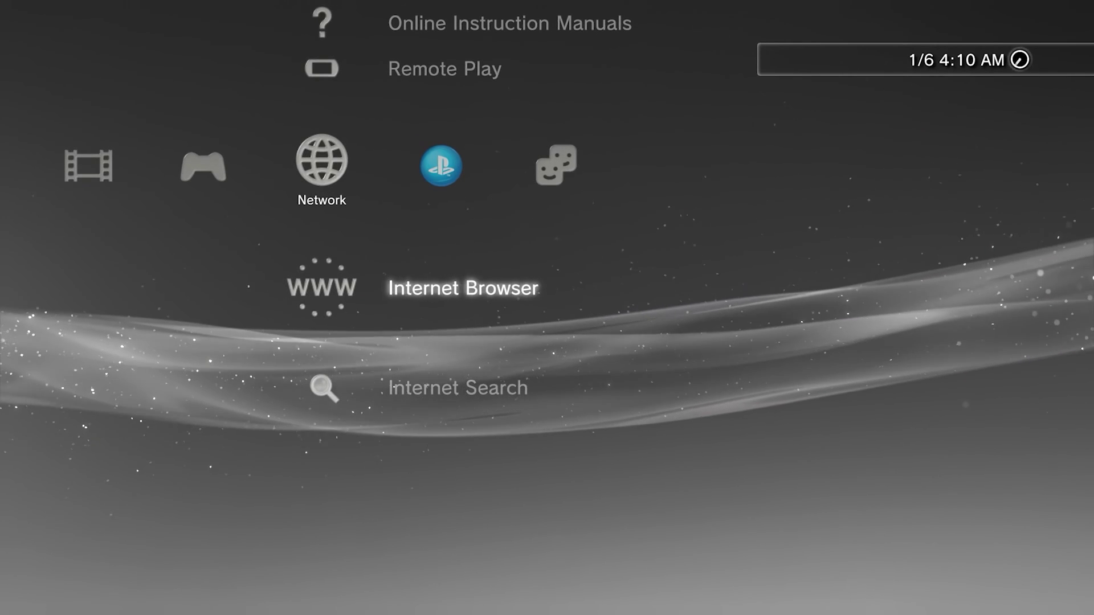
pyautogui.press('Return')
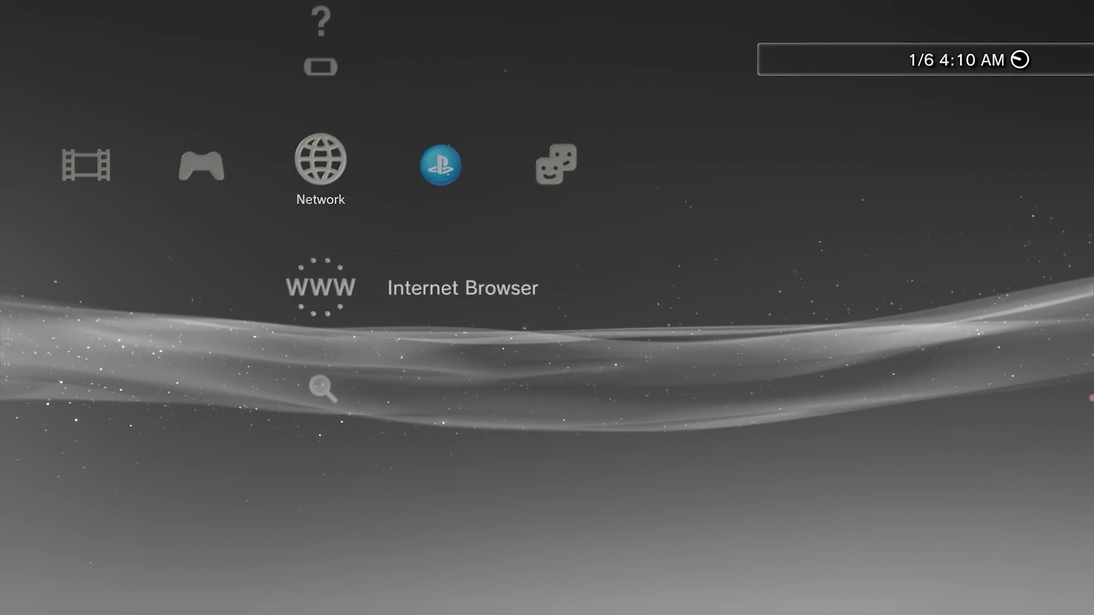
pyautogui.press('Return')
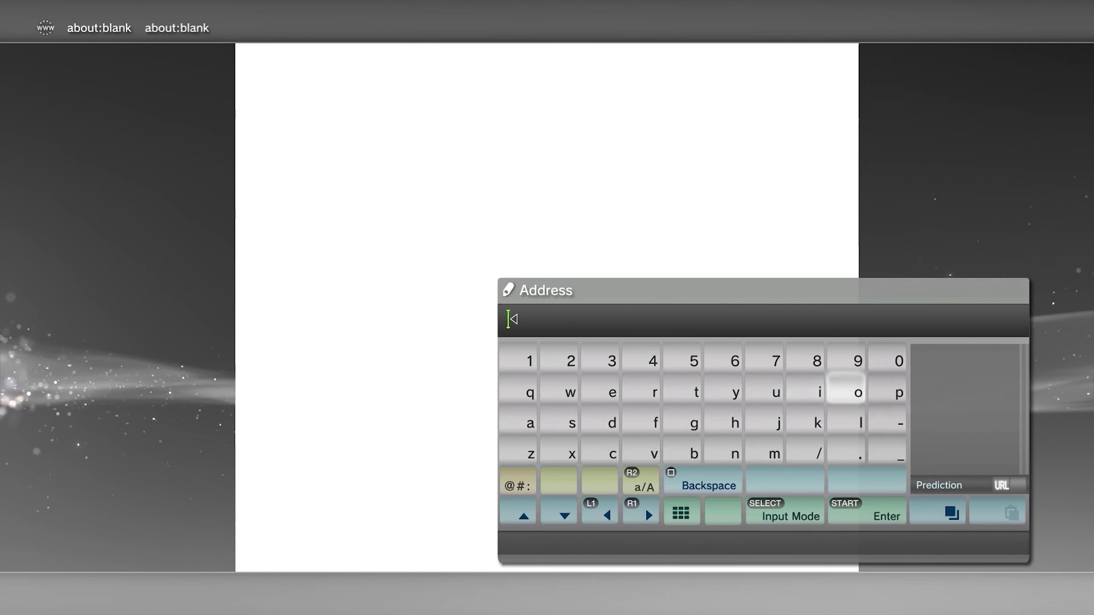
# Step: Enter the address ps3xploit.me on the on-screen keyboard
pyautogui.write('ps3xploit.')
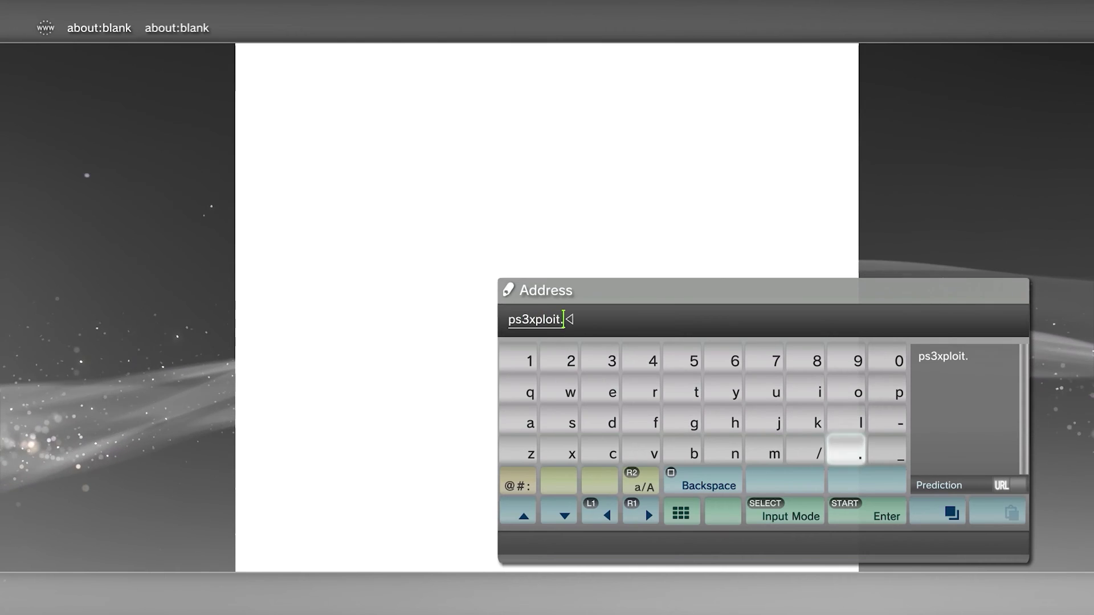
pyautogui.press('Left')
pyautogui.press('Left')
pyautogui.press('Left')
pyautogui.press('Left')
pyautogui.press('Right')
pyautogui.press('Right')
pyautogui.press('Right')
pyautogui.press('Right')
pyautogui.write('m')
pyautogui.press('Left')
pyautogui.press('Left')
pyautogui.press('Left')
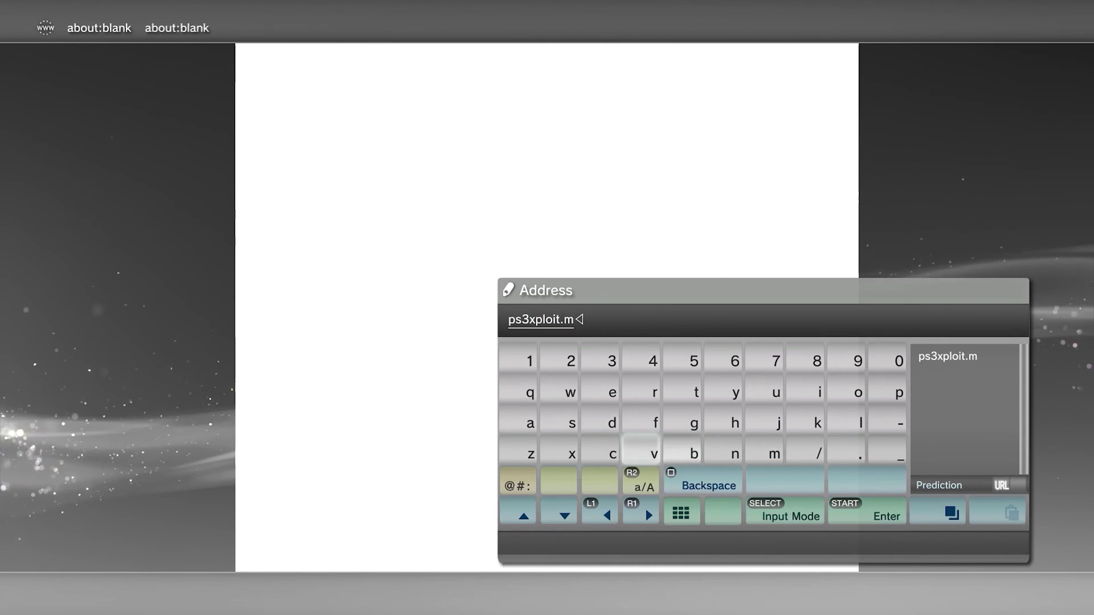
pyautogui.press('Left')
pyautogui.press('Up')
pyautogui.press('Up')
# Step: Load ps3xploit.me and open the HEN Auto Installer page from its PS3HEN menu
pyautogui.press('Return')
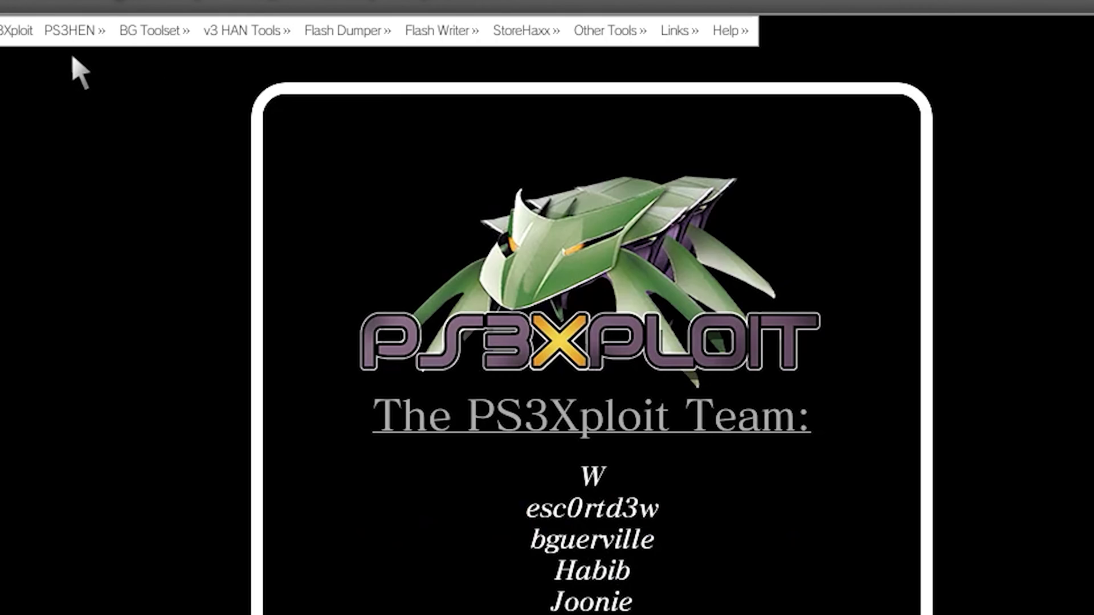
pyautogui.moveTo(73, 24)
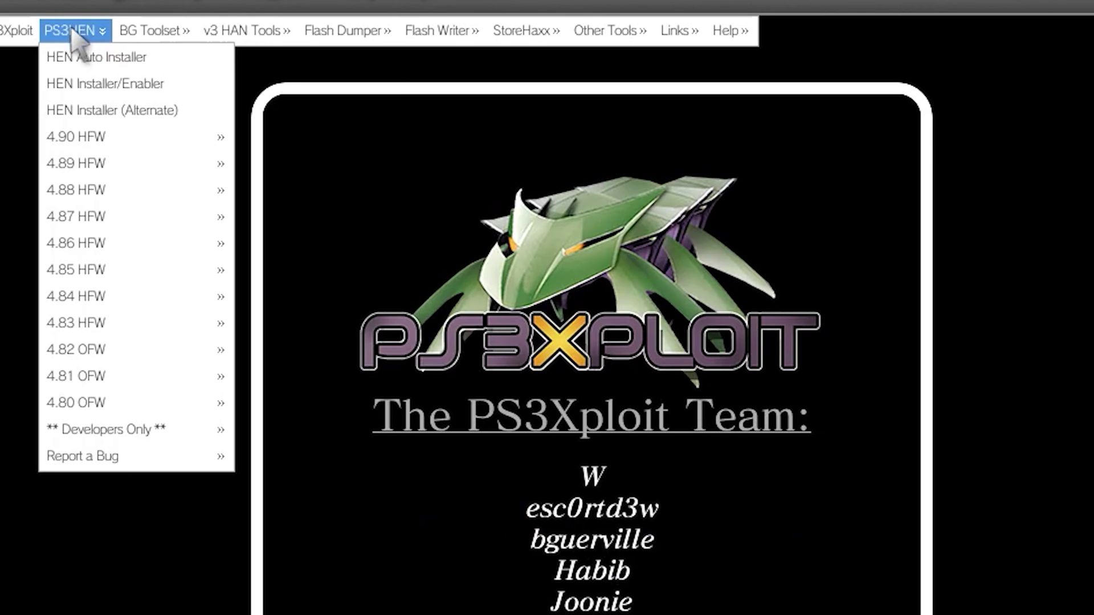
pyautogui.click(100, 57)
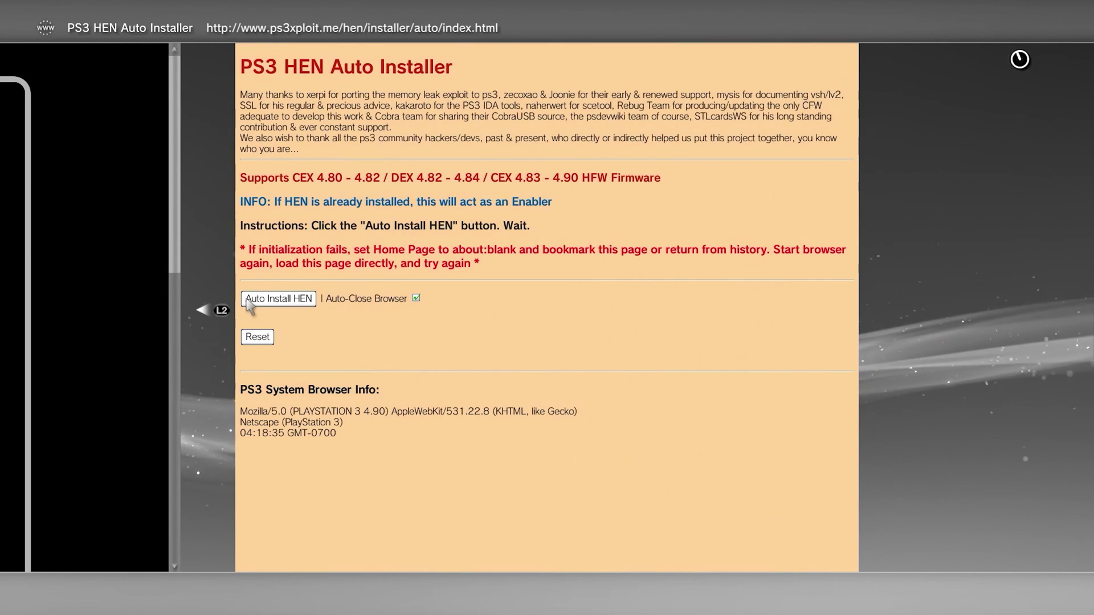
# Step: Download PS3HEN.p3t (1088 KB) with Auto Install HEN, then add the page to Bookmarks
pyautogui.click(251, 298)
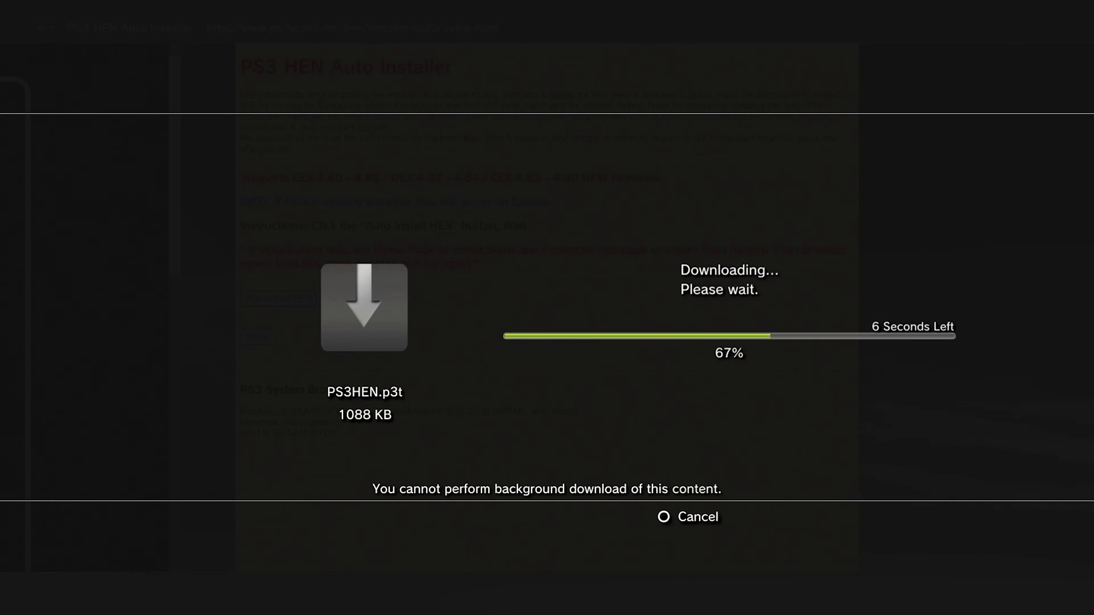
pyautogui.press('Escape')
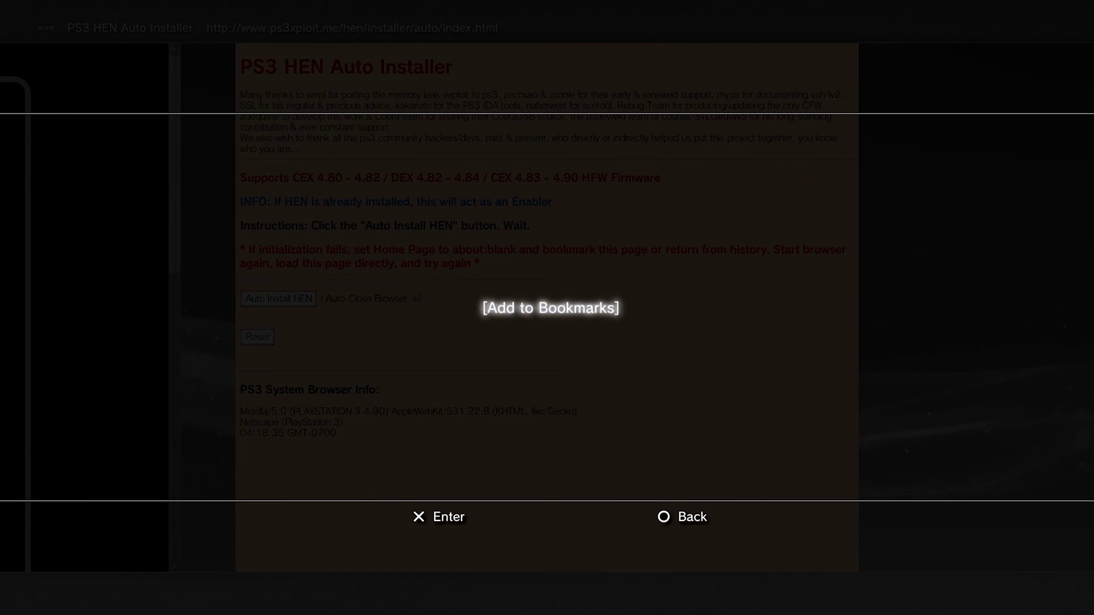
pyautogui.press('Return')
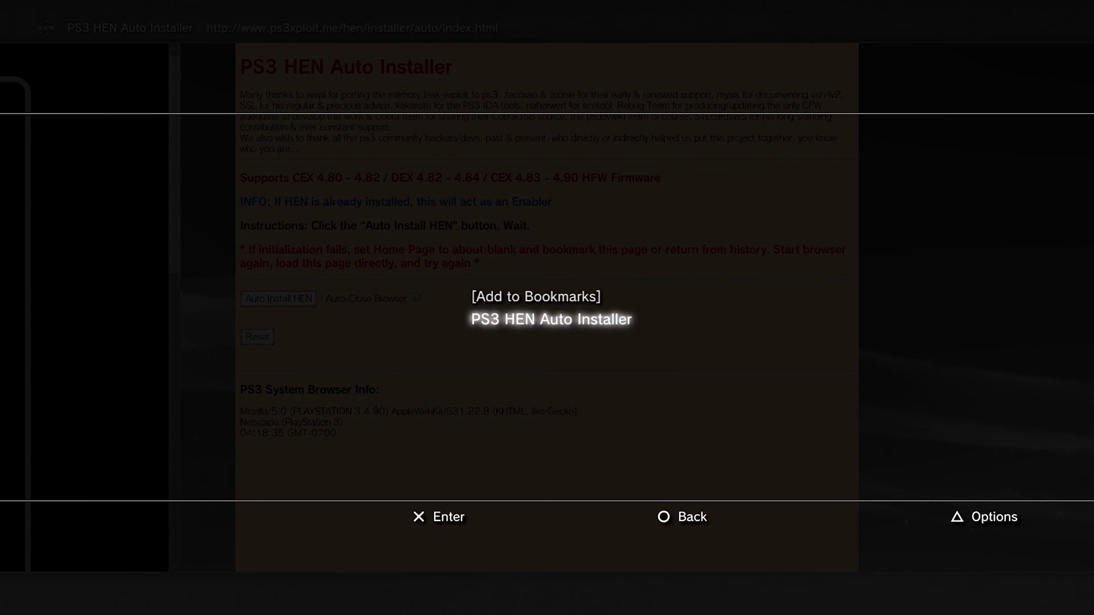
pyautogui.press('Up')
pyautogui.press('Escape')
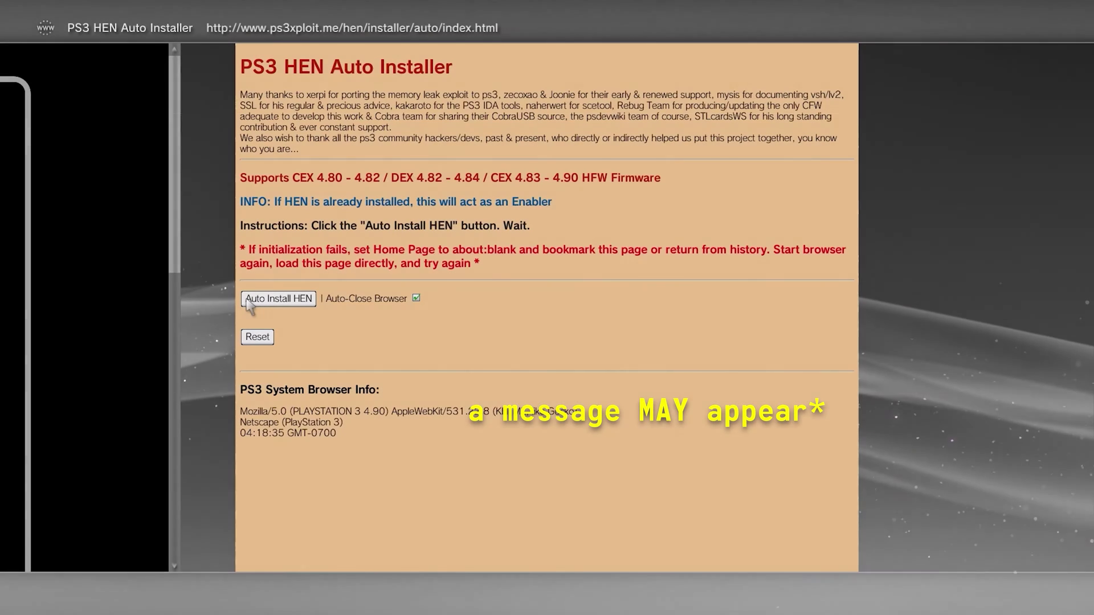
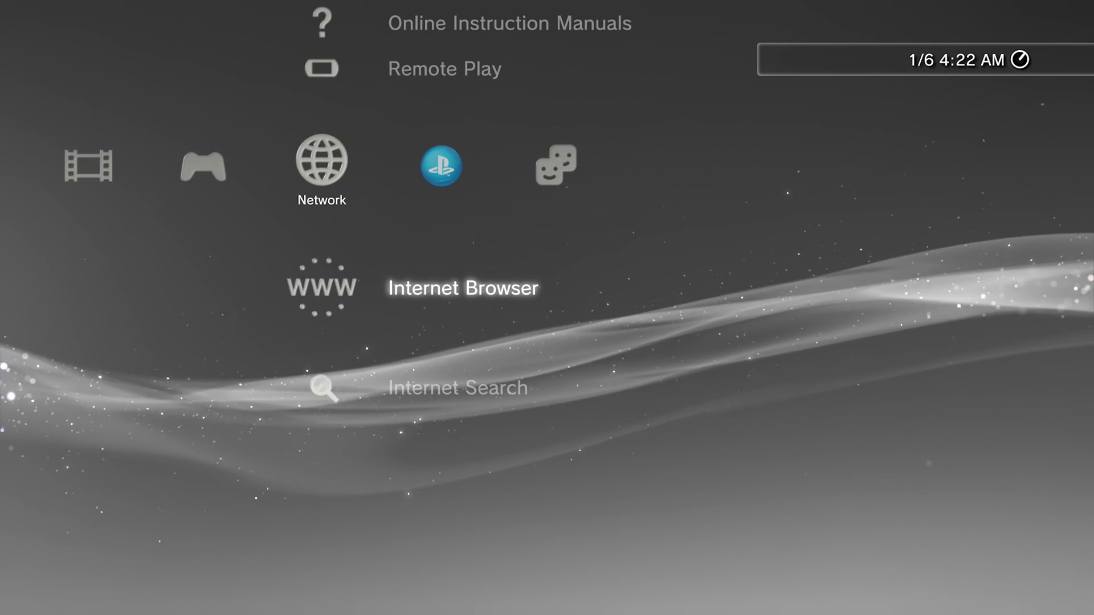
pyautogui.press('Left')
pyautogui.press('Right')
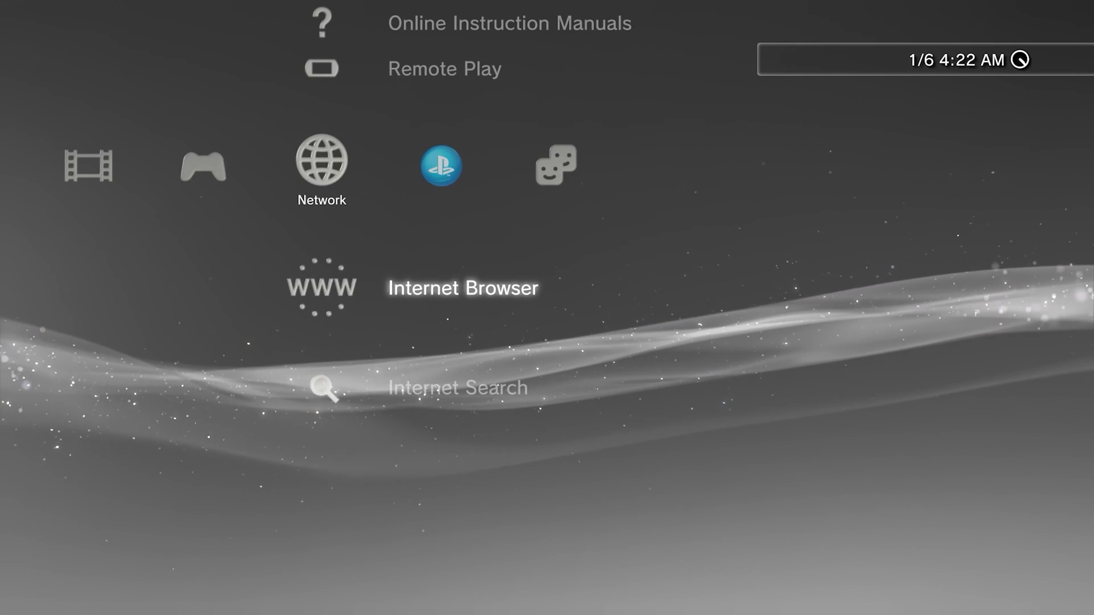
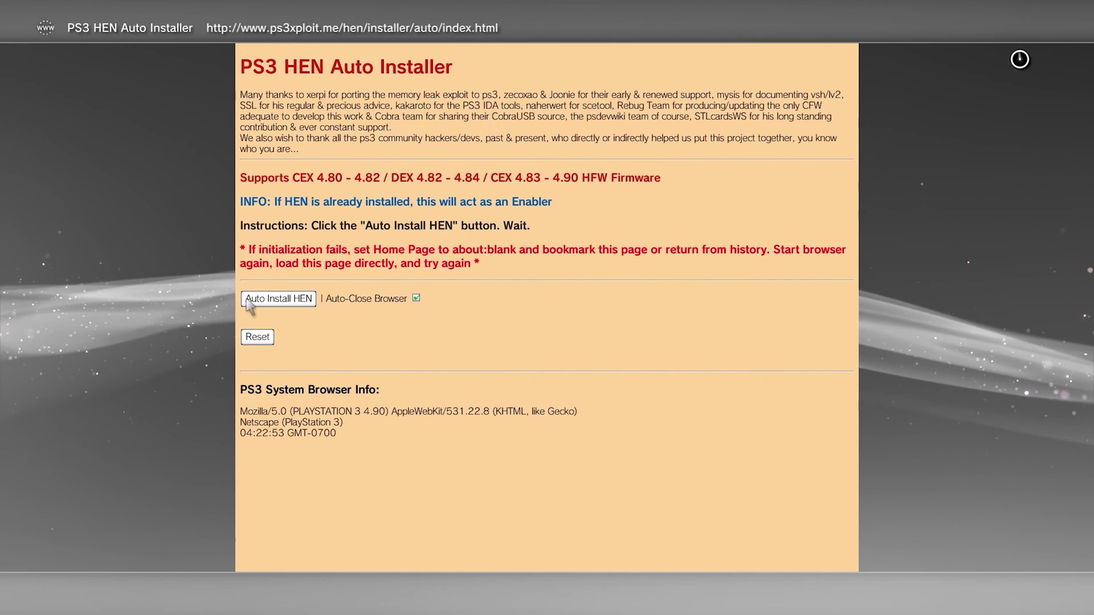
# Step: Download PS3HEN.p3t via Auto Install HEN, overwriting the existing file, then dismiss the completion notice
pyautogui.click(248, 300)
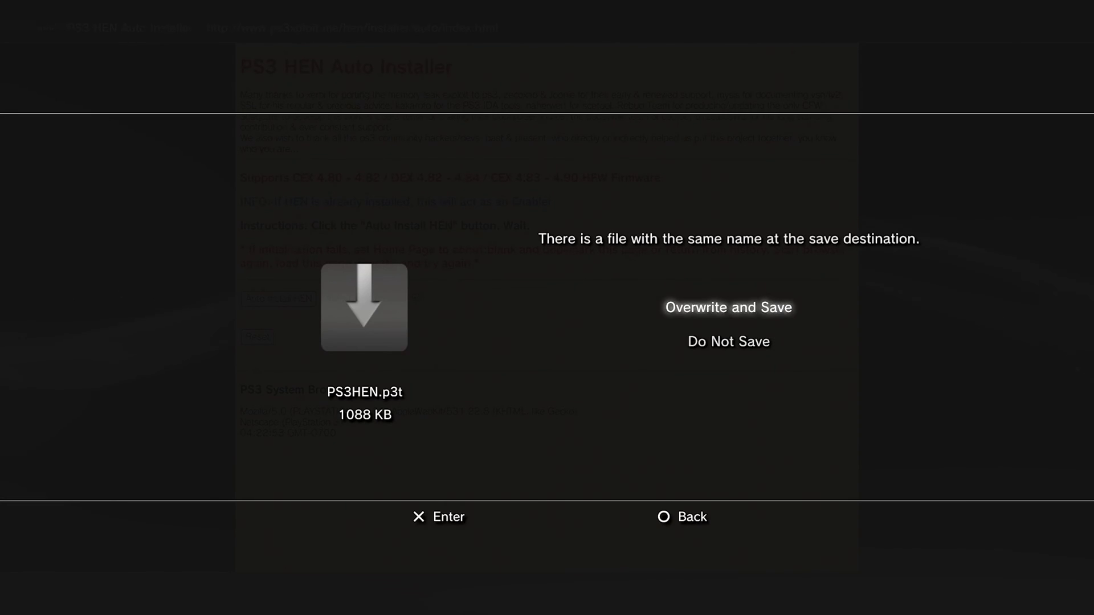
pyautogui.press('Return')
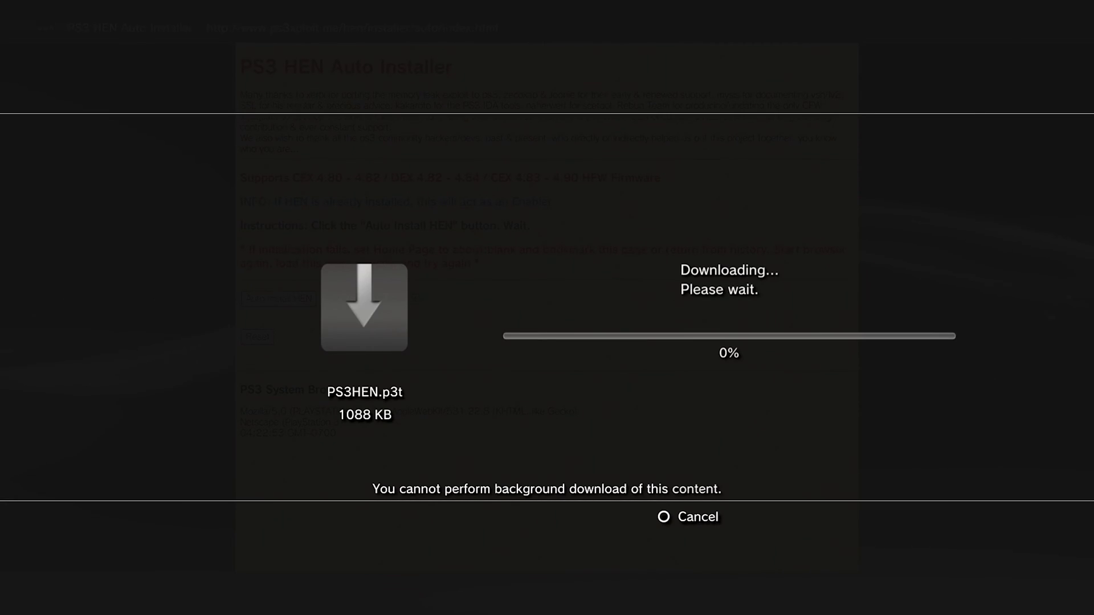
pyautogui.press('Escape')
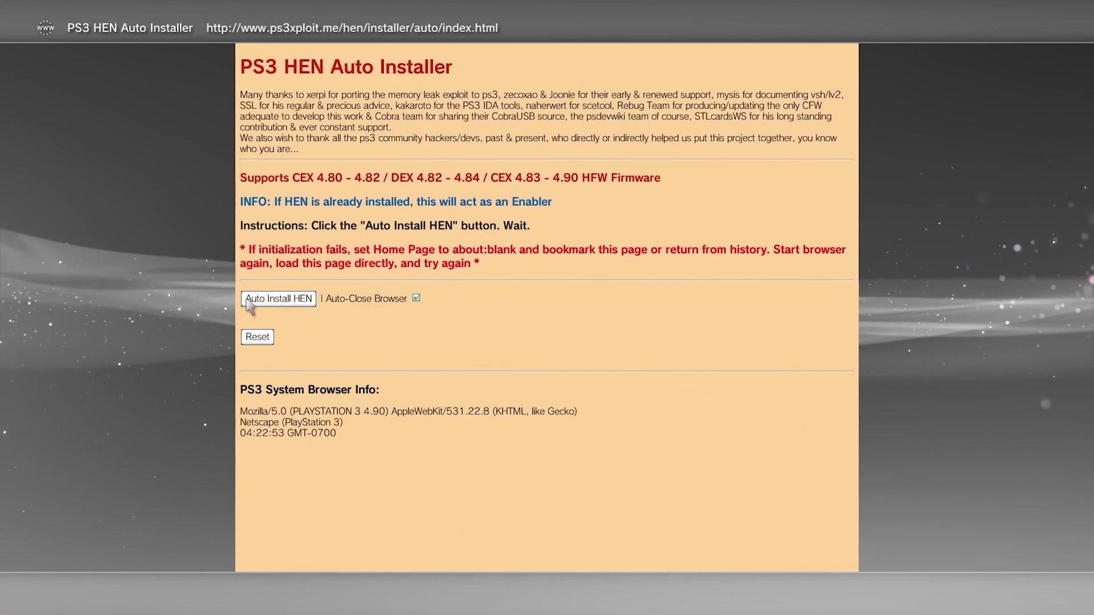
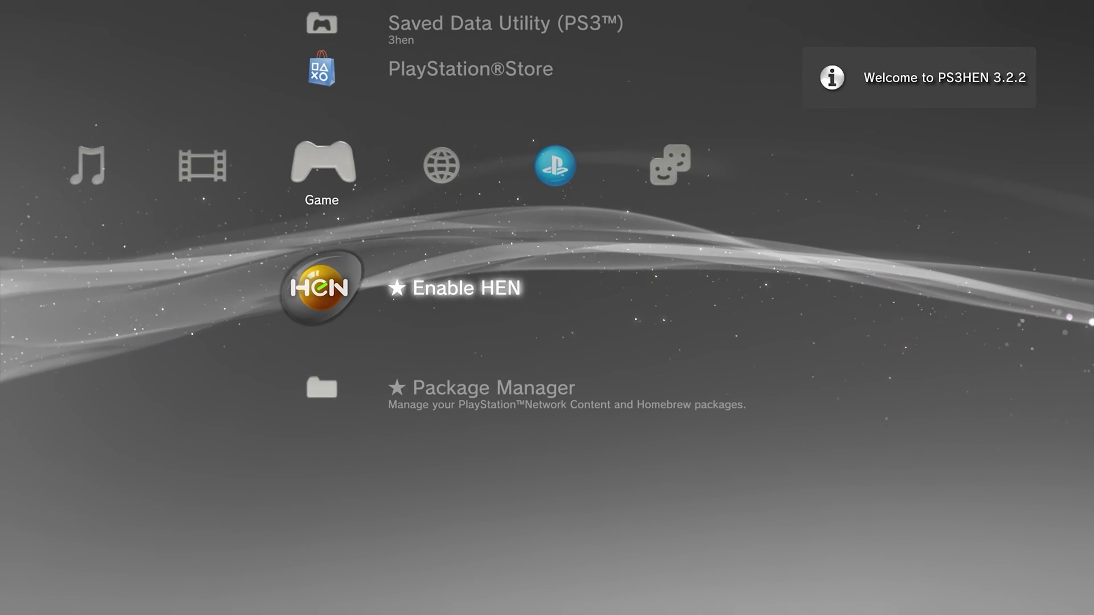
# Step: Leave the Game list near Enable HEN and Package Manager for the Video category showing USB Device (FlashDisk)
pyautogui.press('Down')
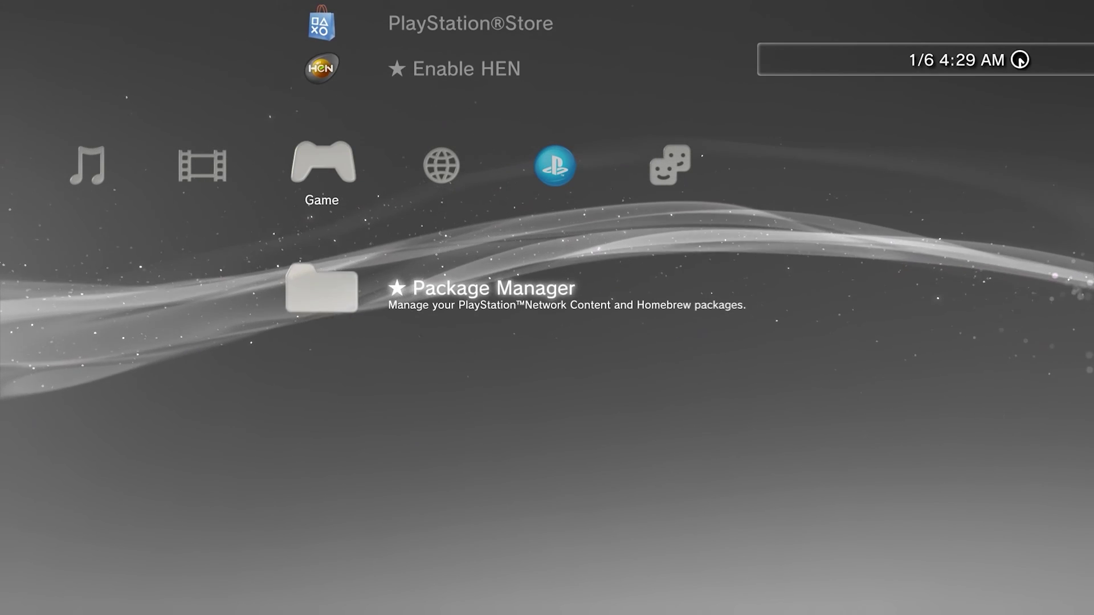
pyautogui.press('Up')
pyautogui.press('Up')
pyautogui.press('Up')
pyautogui.press('Up')
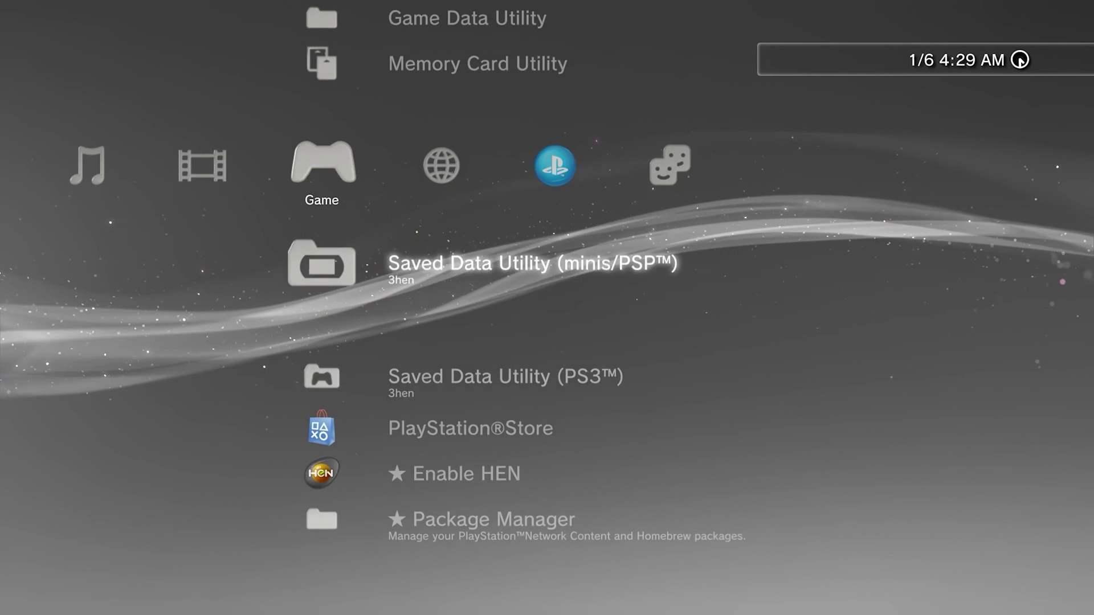
pyautogui.press('Left')
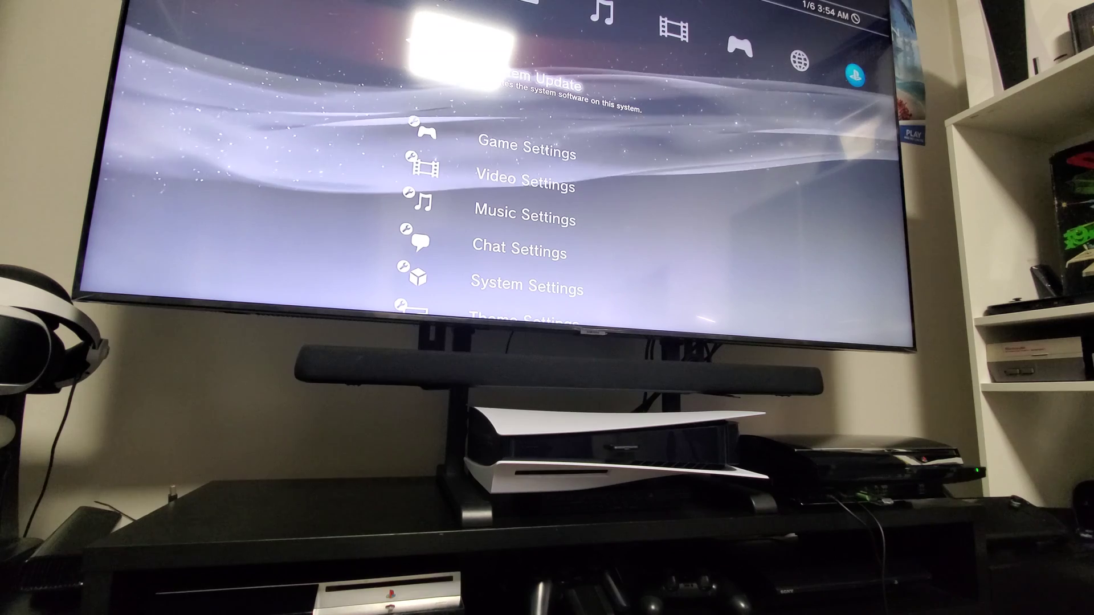
# Step: Turn Off System from the Users category to shut down the console for a Safe Mode restart
pyautogui.press('Left')
pyautogui.press('Up')
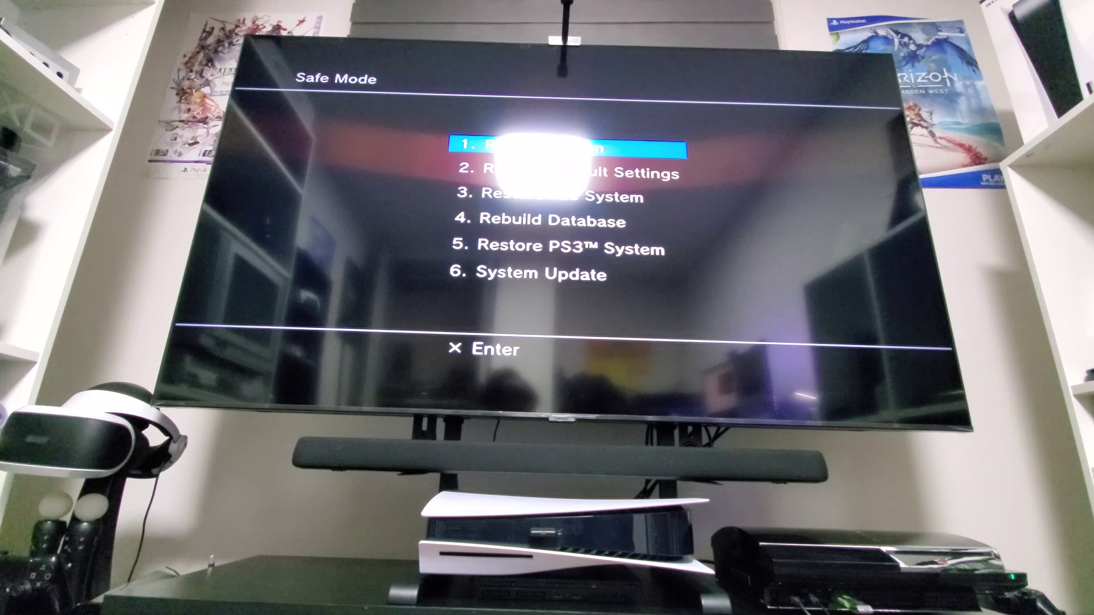
# Step: Run 6. System Update in Safe Mode using the HFW update data found on USB storage
pyautogui.press('Down')
pyautogui.press('Down')
pyautogui.press('Down')
pyautogui.press('Down')
pyautogui.press('Down')
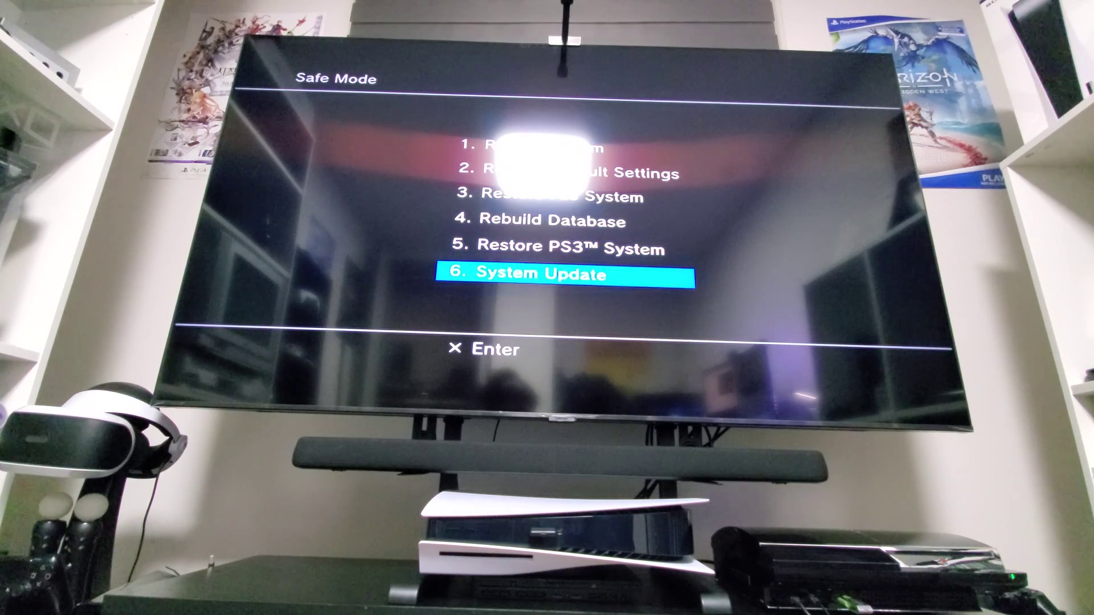
pyautogui.press('Return')
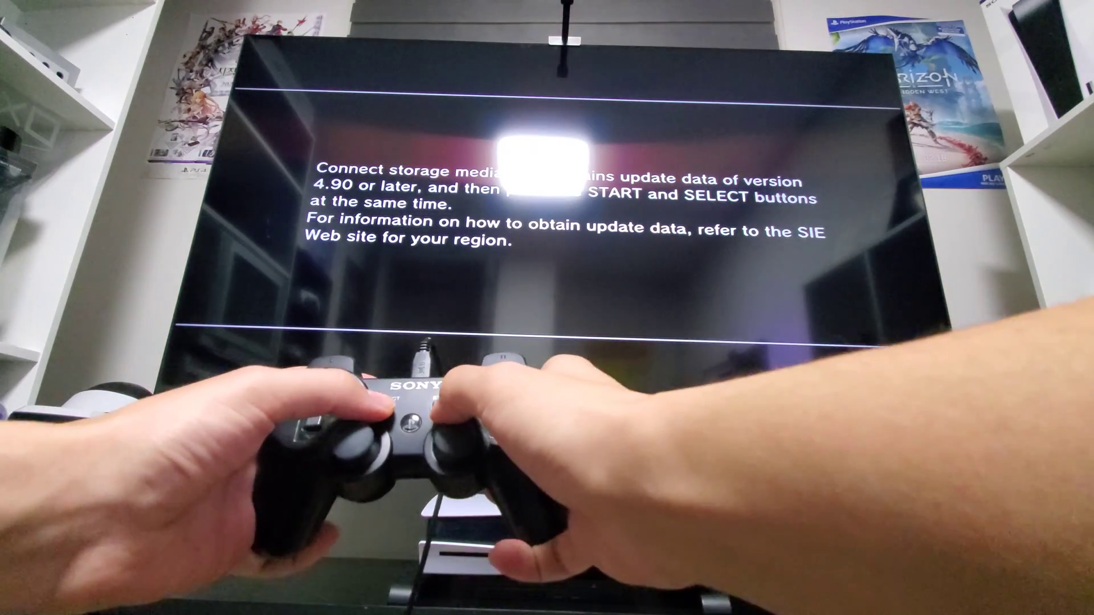
pyautogui.press('Return')
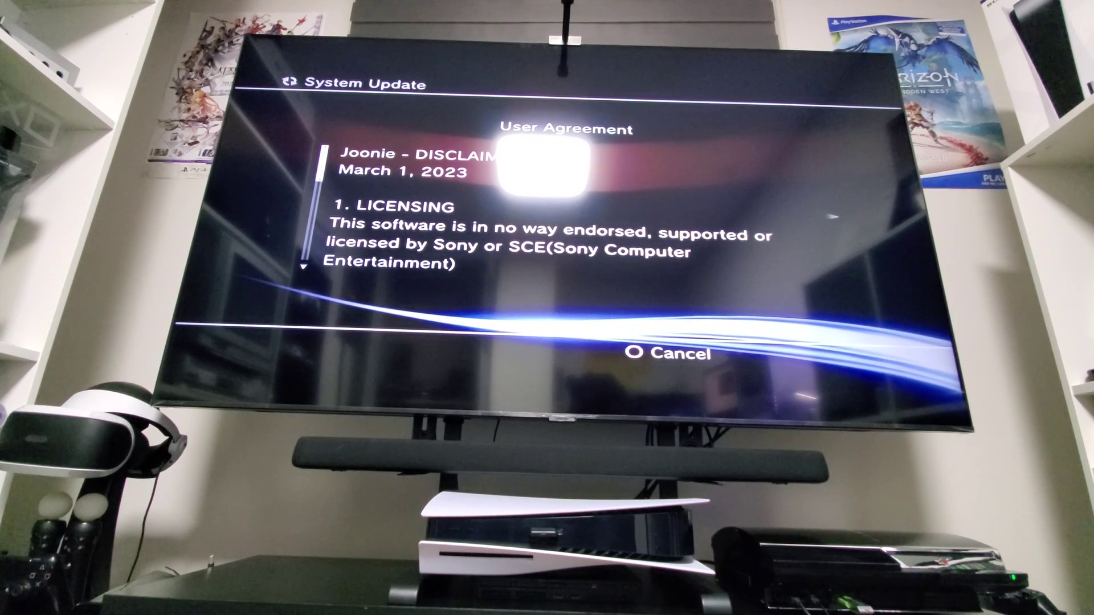
# Step: Accept the user agreement and start the system software update installing from 0%
pyautogui.press('Return')
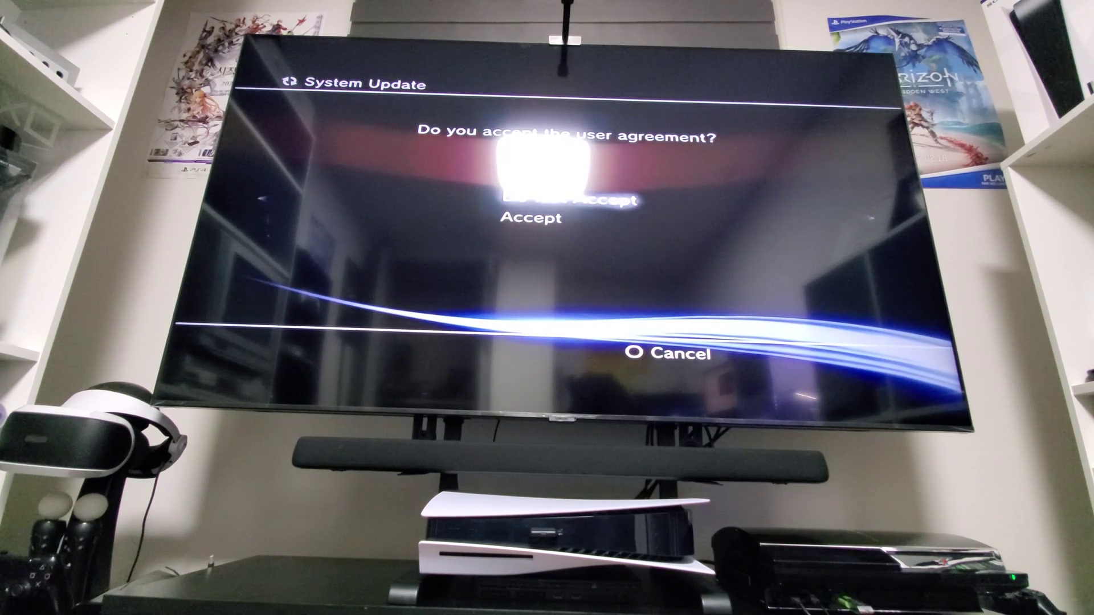
pyautogui.press('Down')
pyautogui.press('Return')
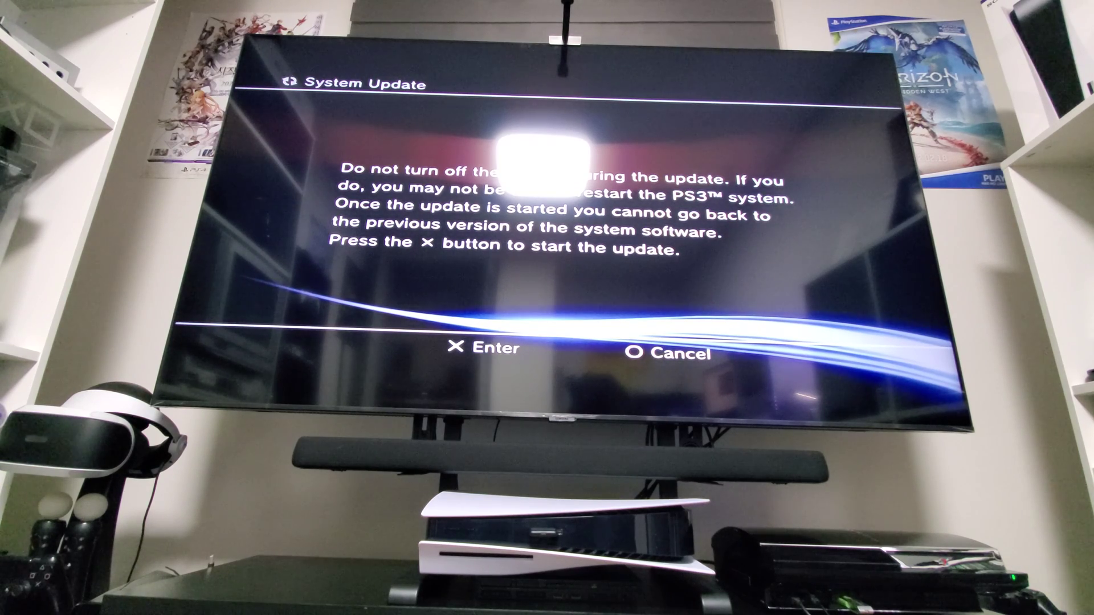
pyautogui.press('Return')
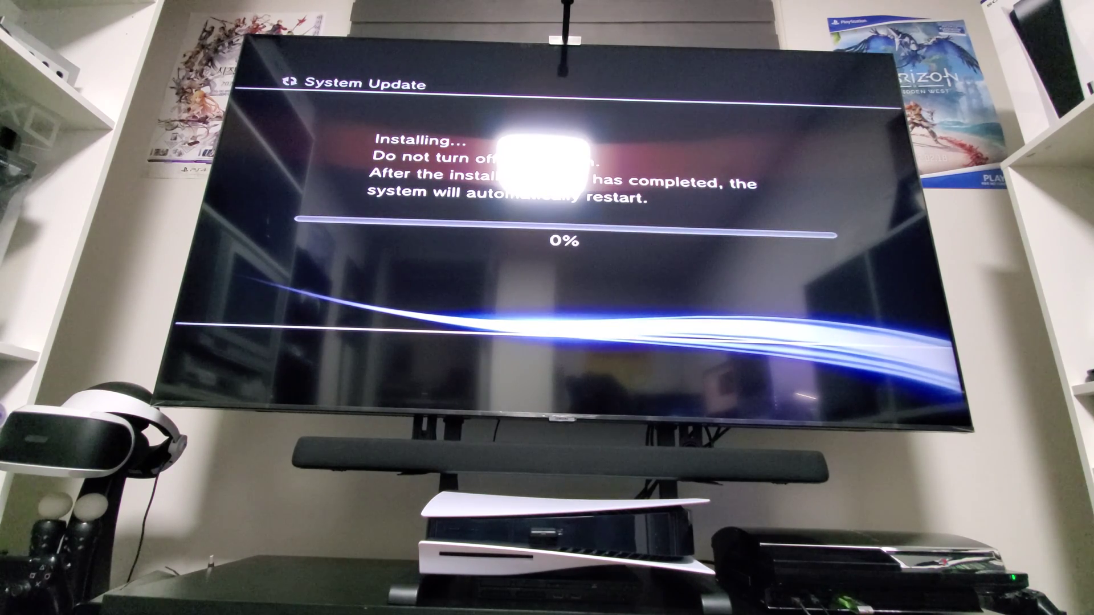